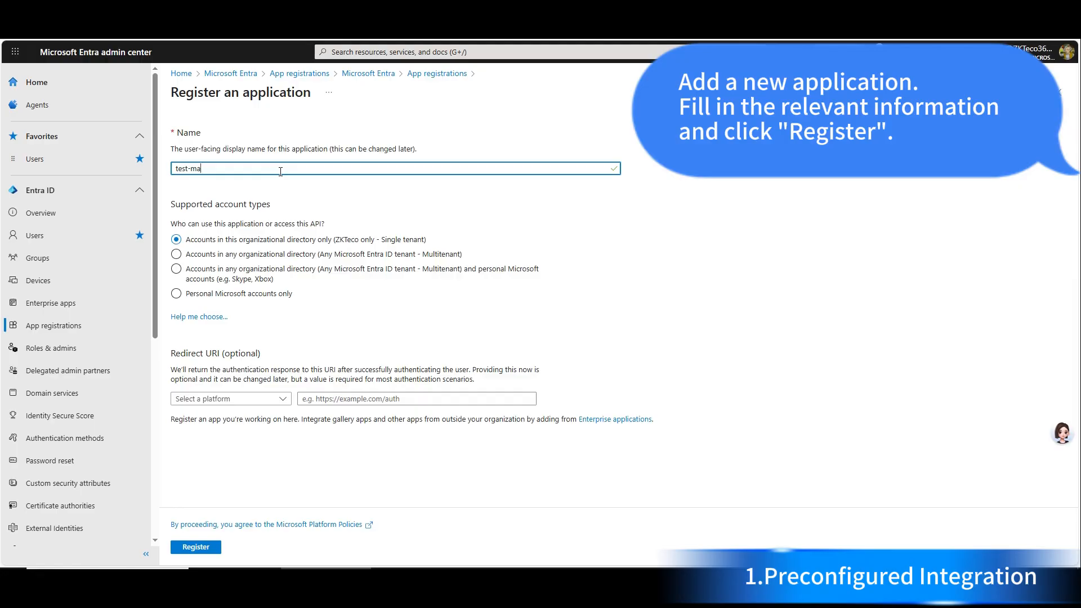
Register the single-tenant application test-ma and add the zk.root.crt certificate to its credentials.
left_click(214, 547)
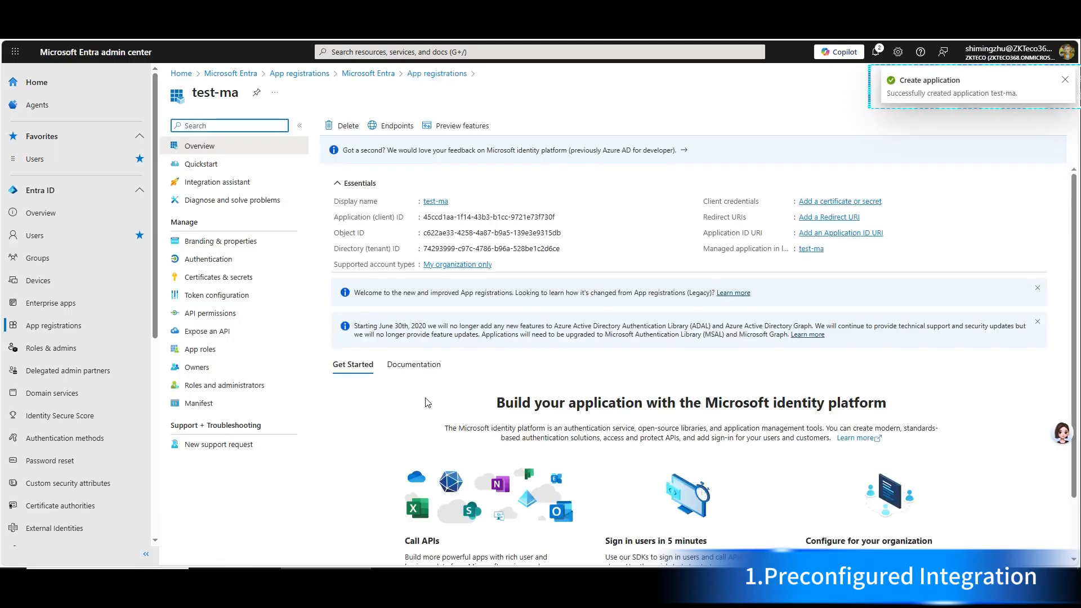
left_click(837, 203)
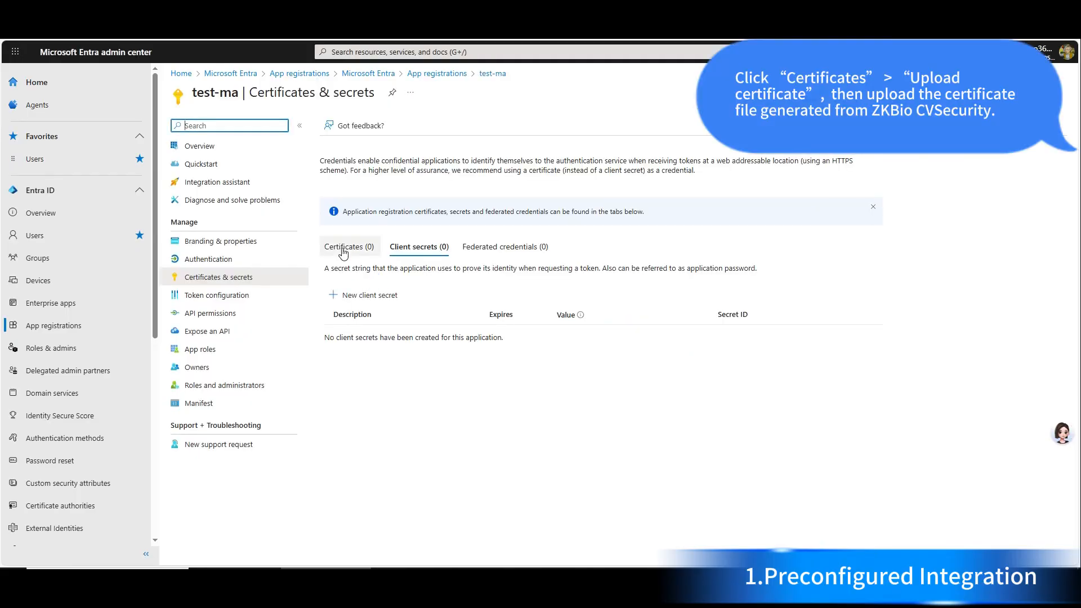
left_click(343, 251)
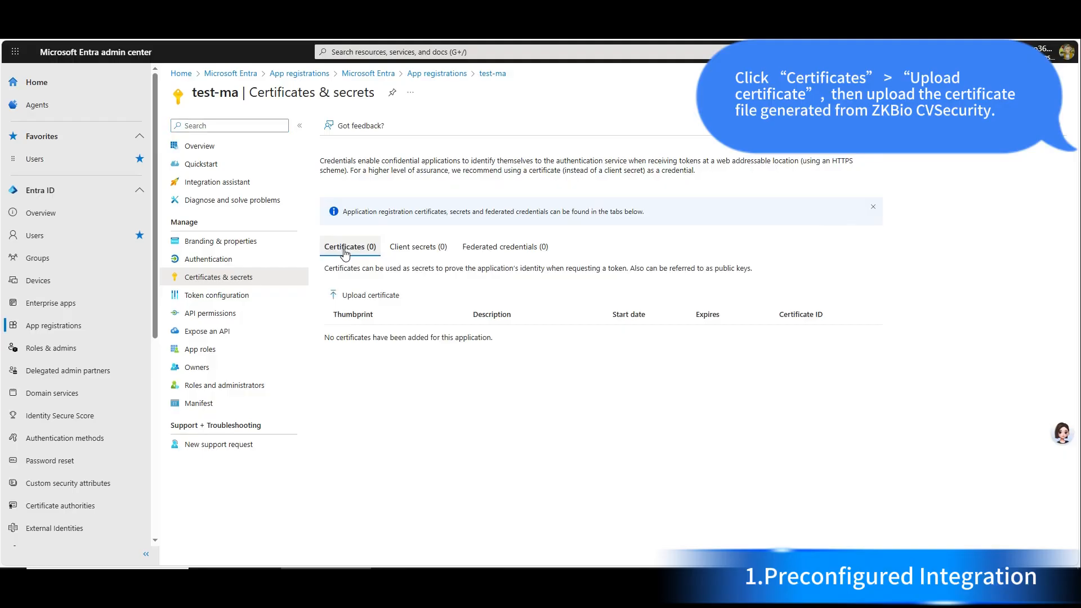
left_click(370, 295)
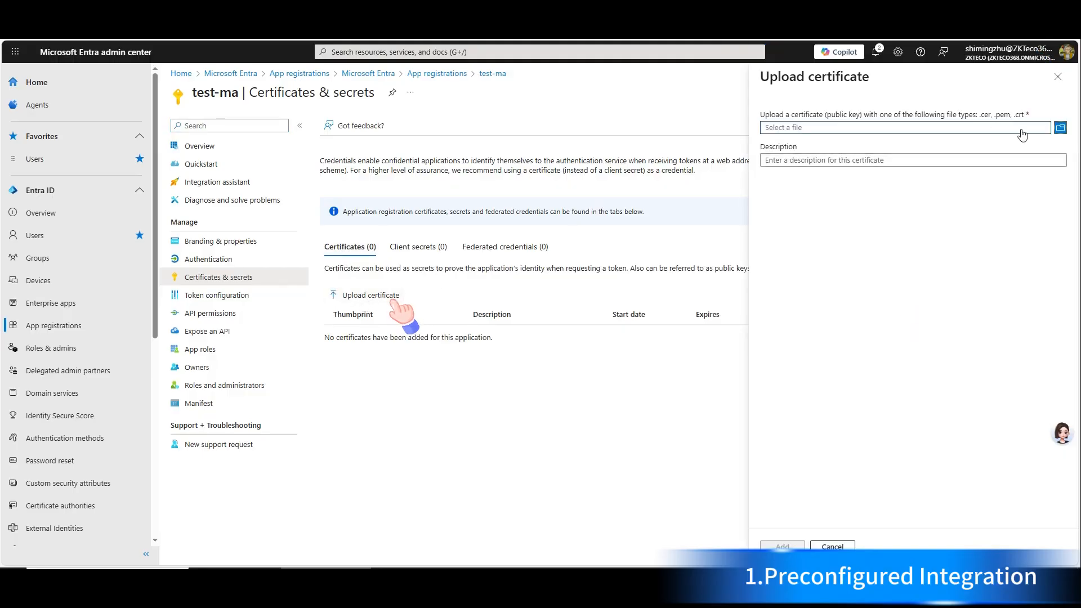
left_click(1059, 129)
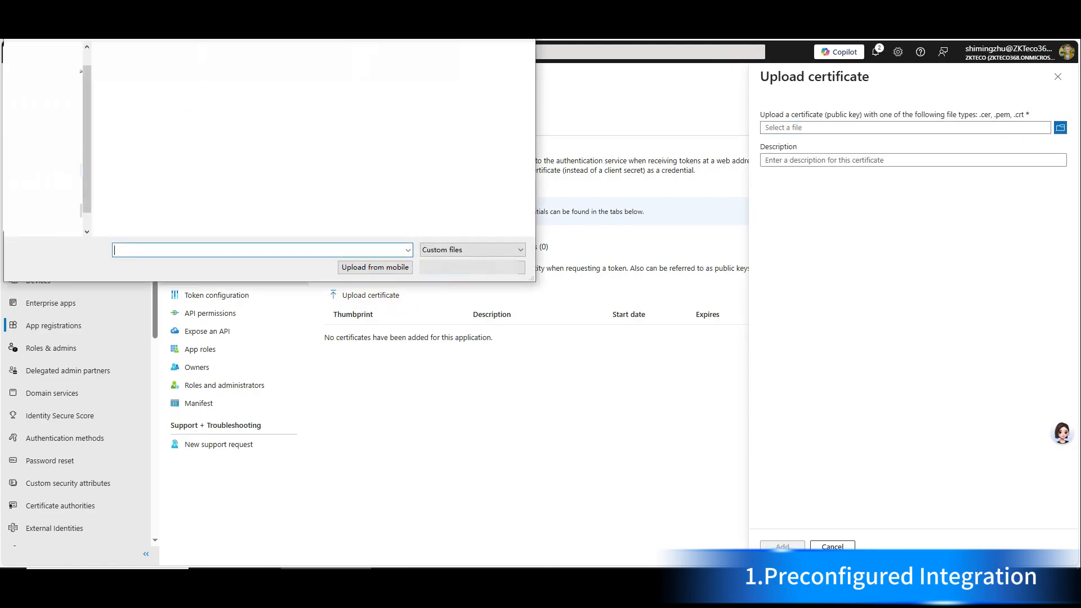
left_click(185, 83)
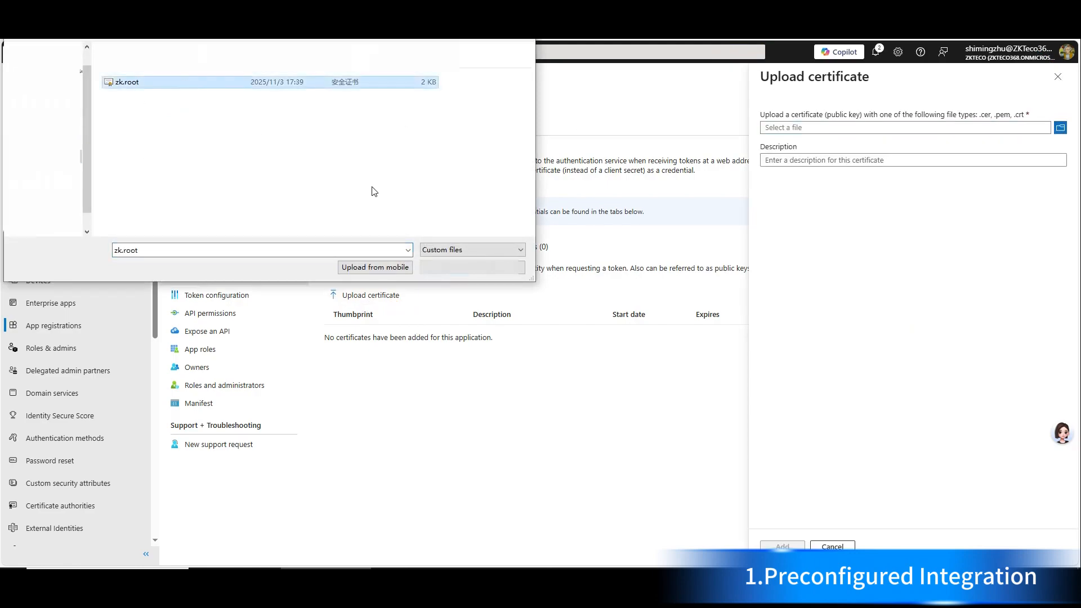
left_click(451, 271)
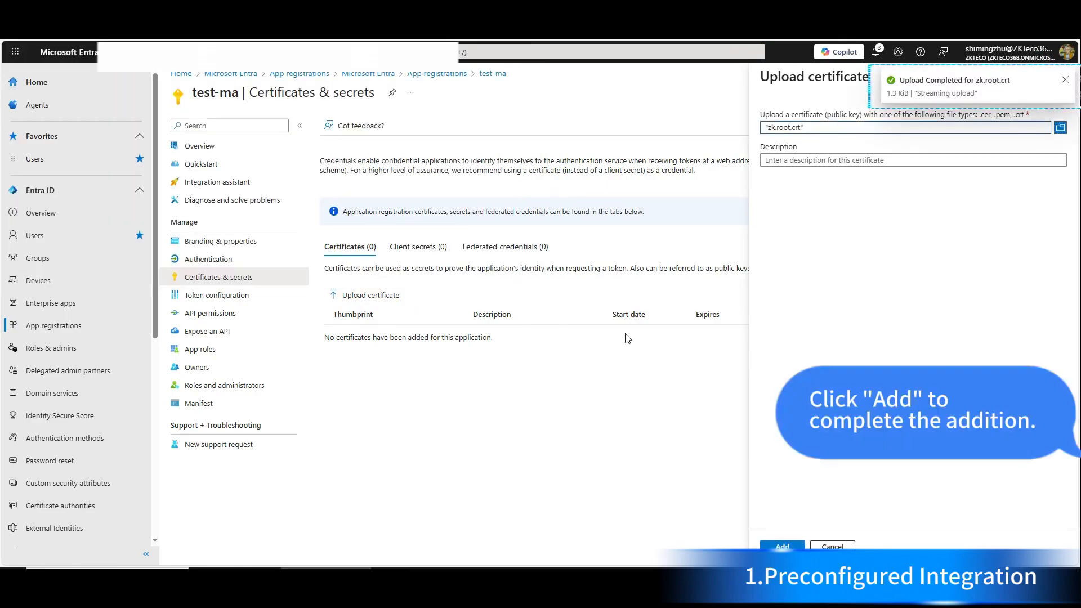
left_click(782, 545)
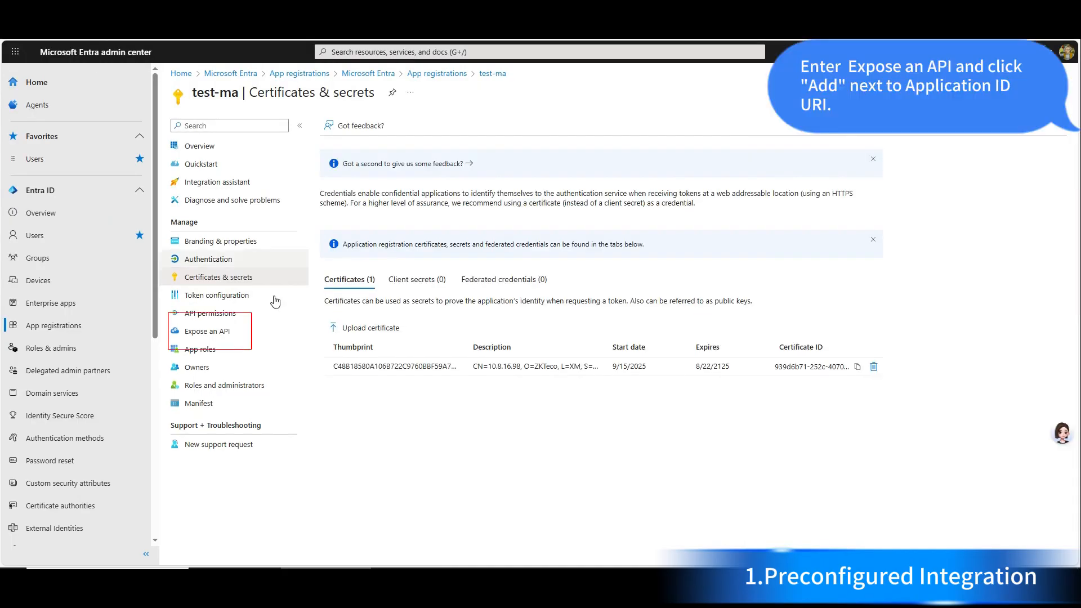
Expose an API for test-ma by adding and saving the suggested Application ID URI.
left_click(234, 332)
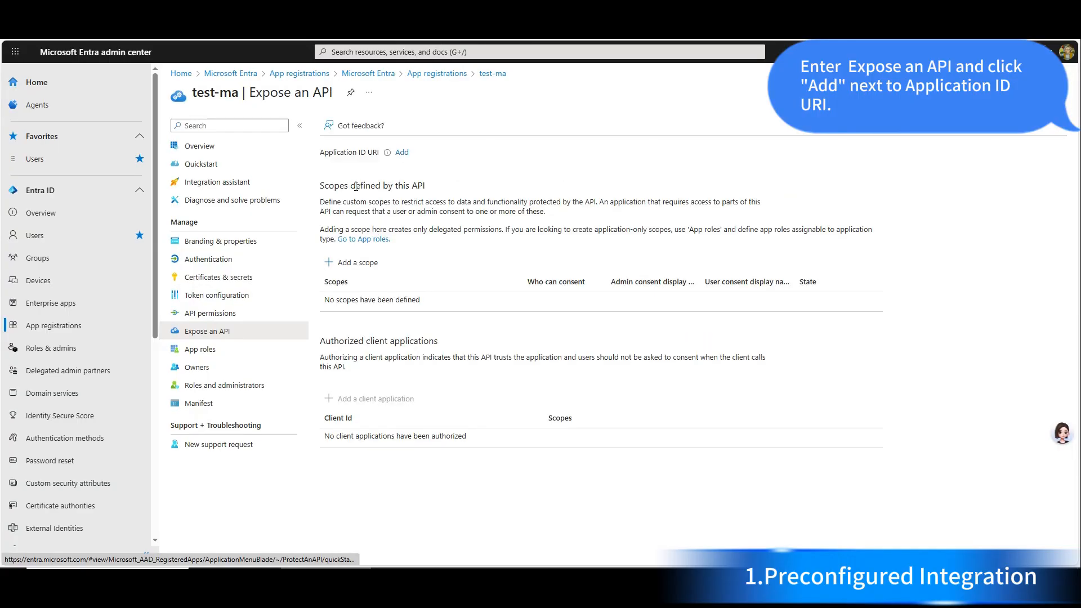
left_click(402, 152)
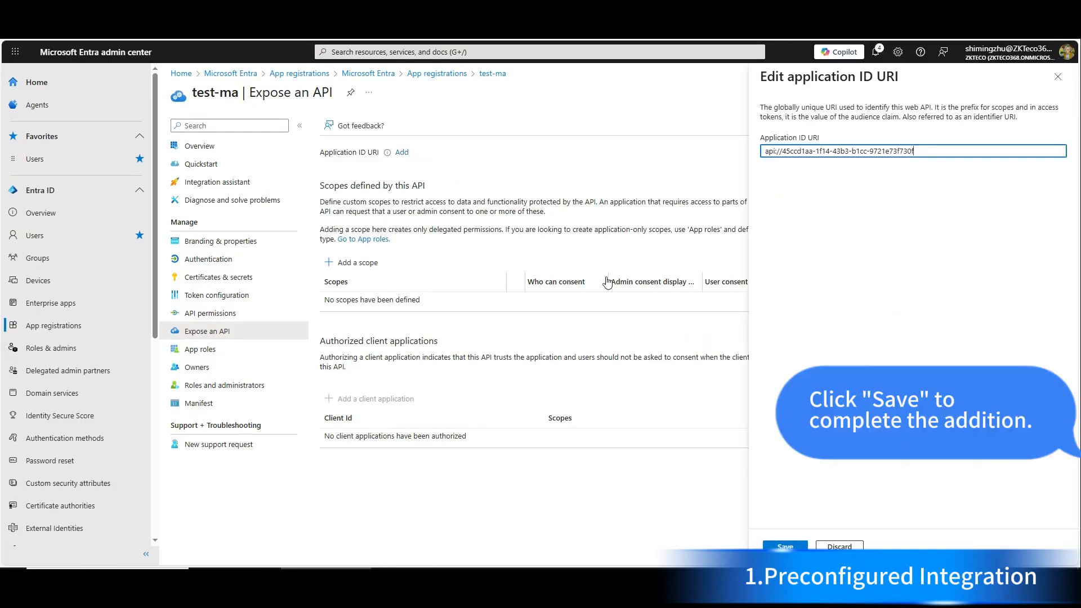
left_click(785, 546)
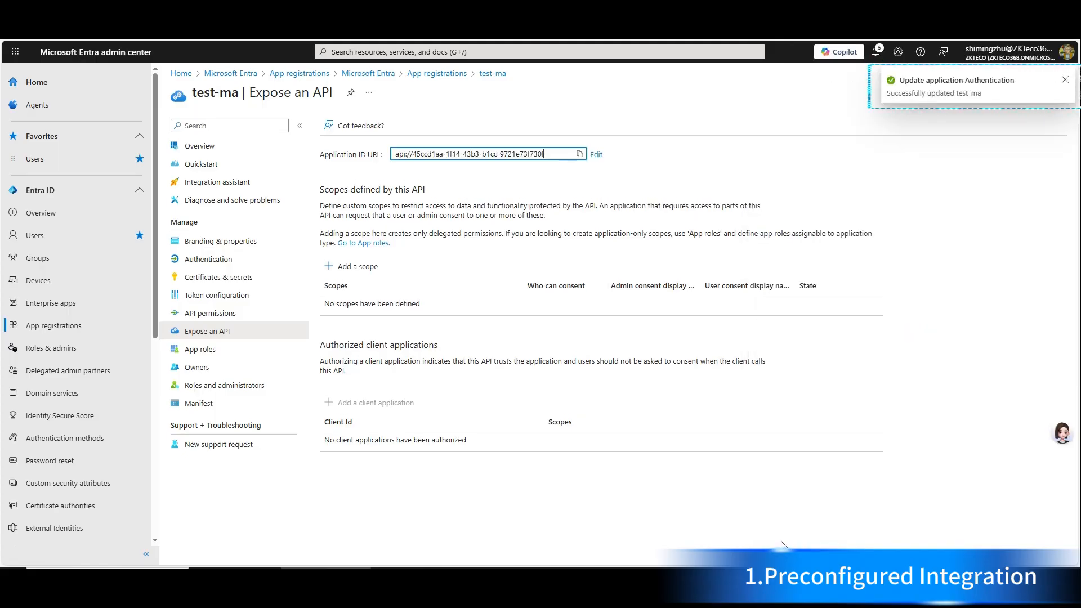
Add the Microsoft Graph application permission Application.Read.All to test-ma's API permissions.
left_click(214, 318)
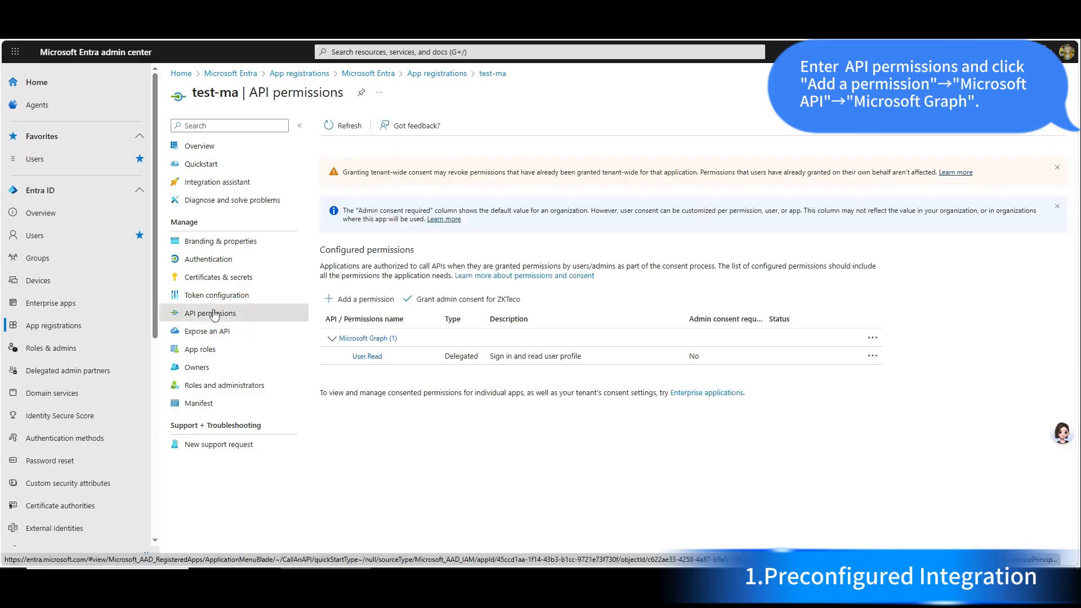
left_click(359, 300)
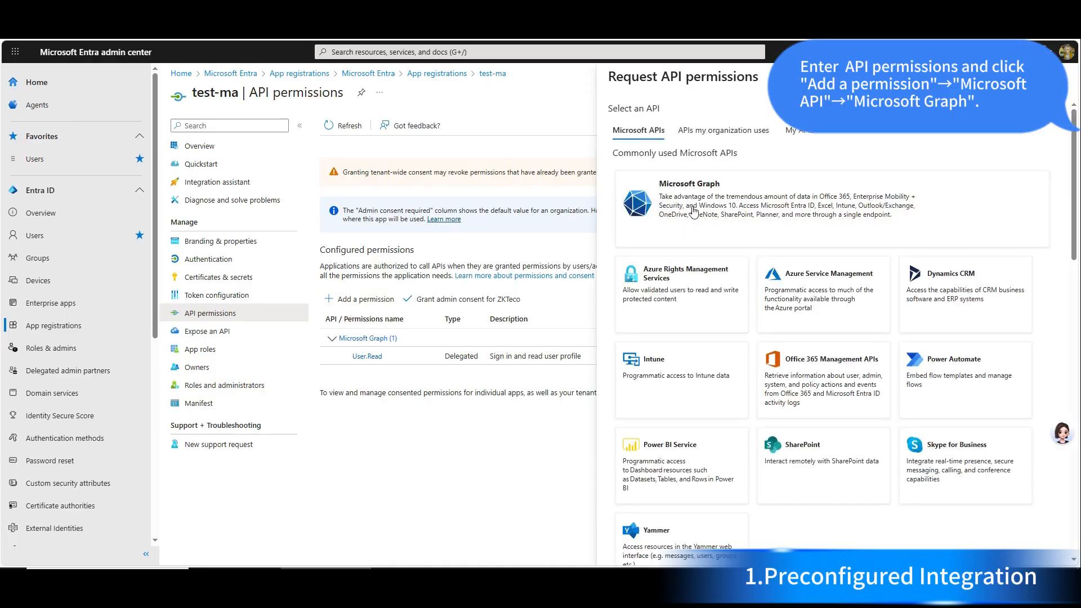
left_click(708, 191)
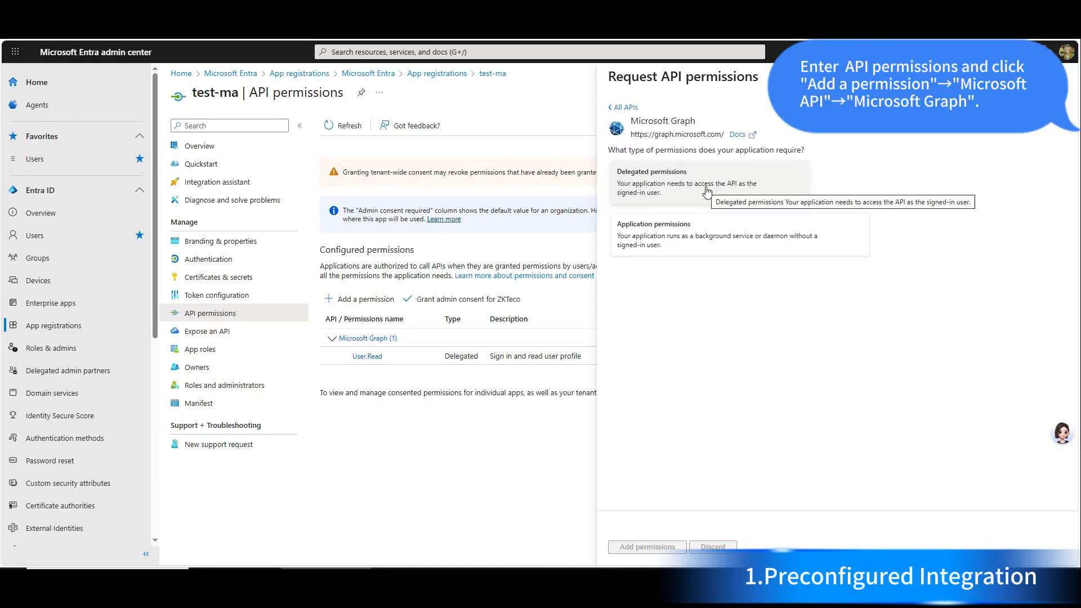
left_click(732, 235)
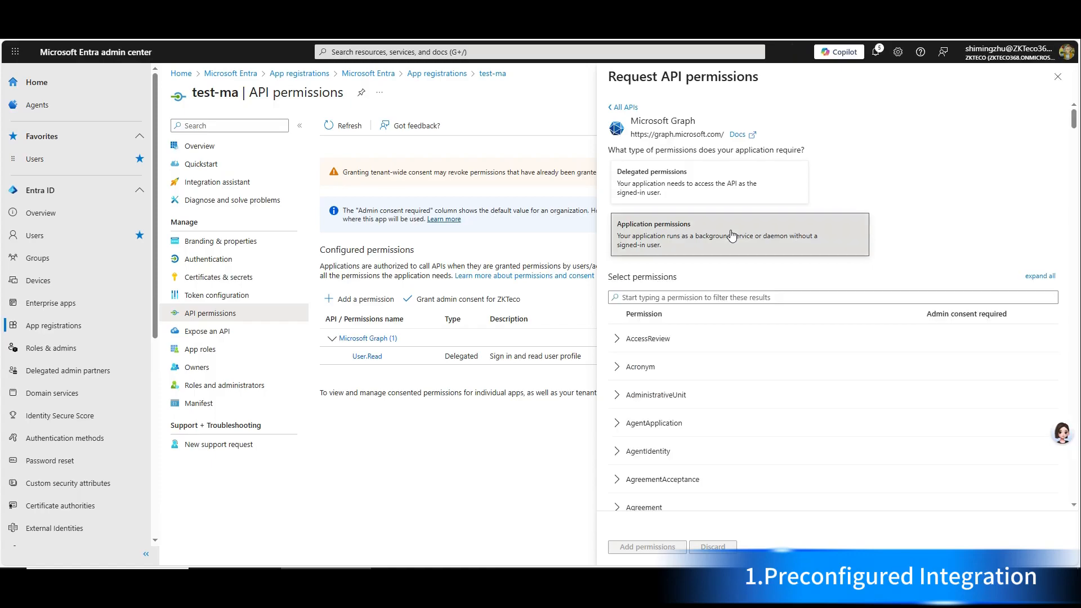
scroll(704, 298, "down", 2)
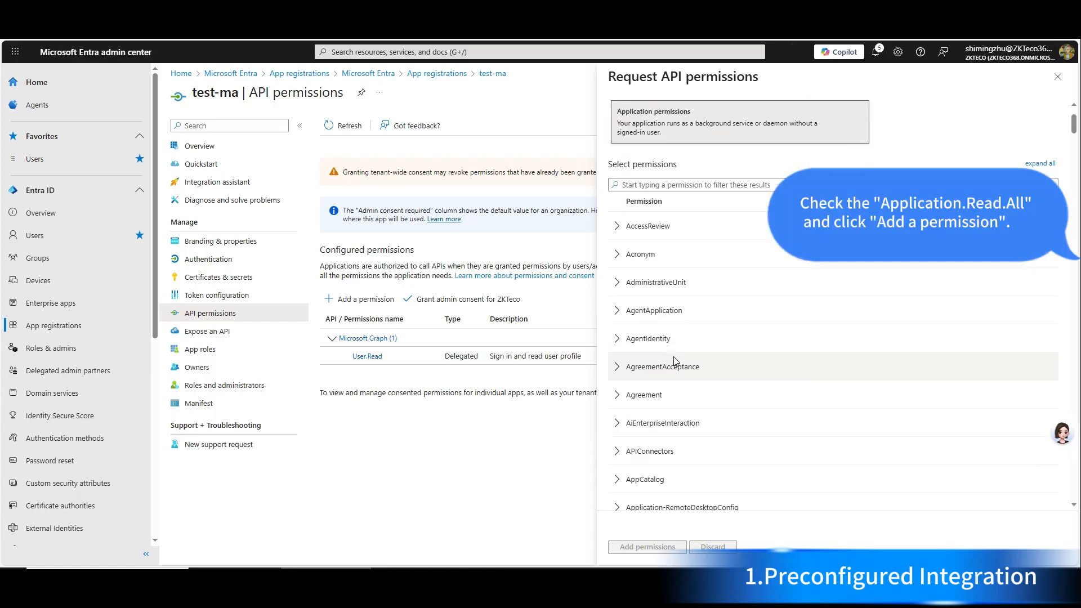
scroll(648, 419, "down", 2)
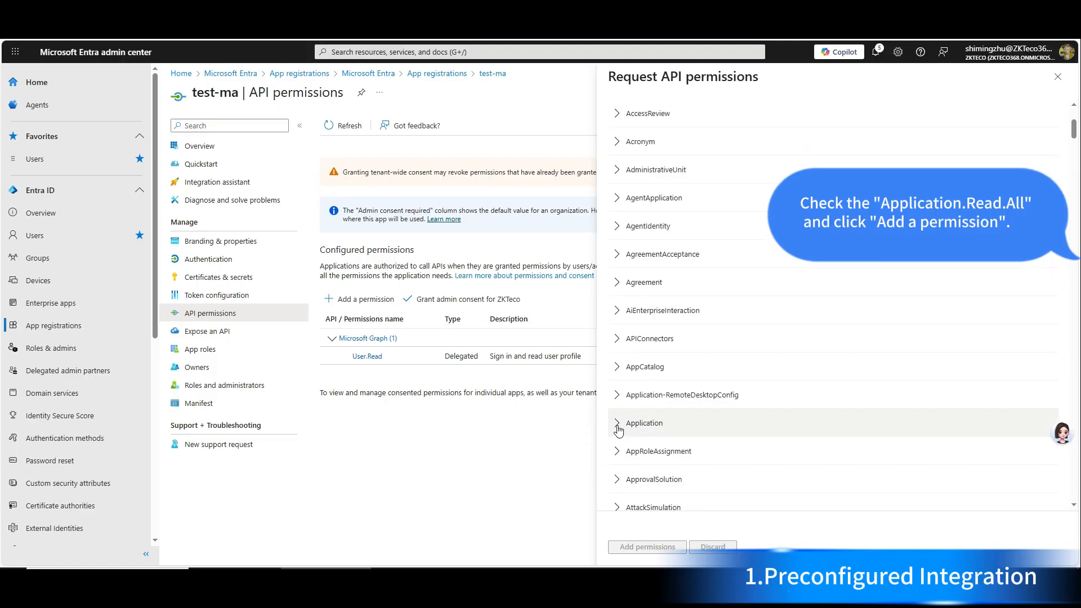
left_click(618, 427)
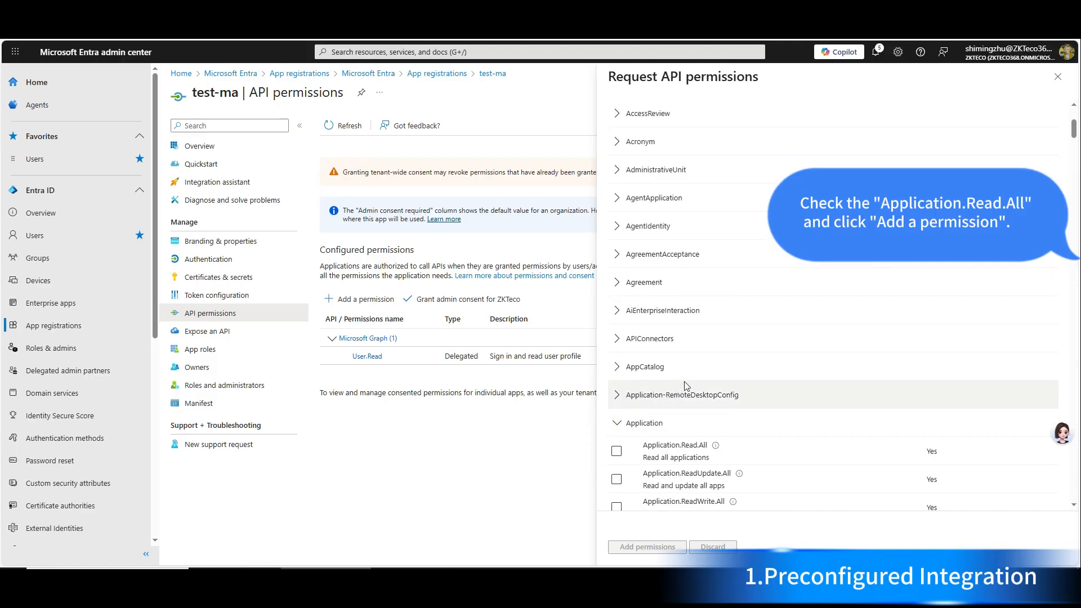
scroll(692, 382, "down", 1)
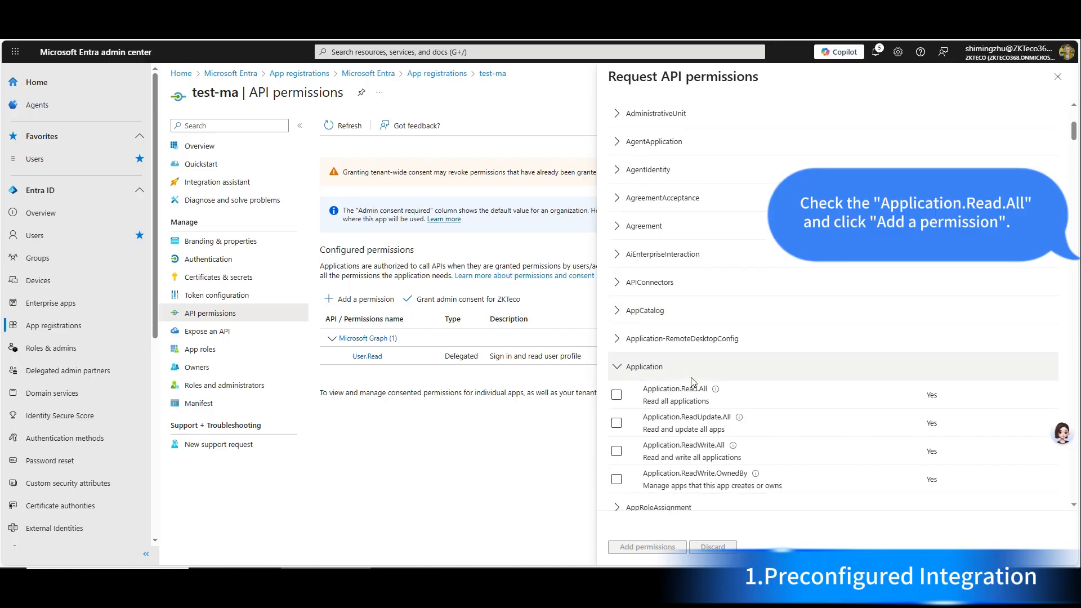
left_click(616, 395)
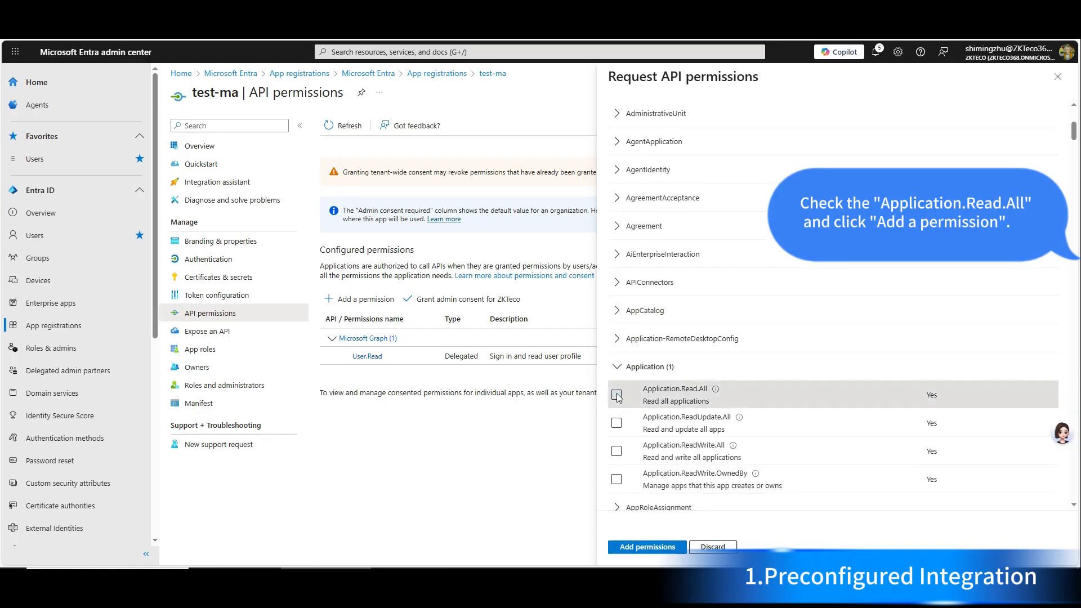
left_click(652, 549)
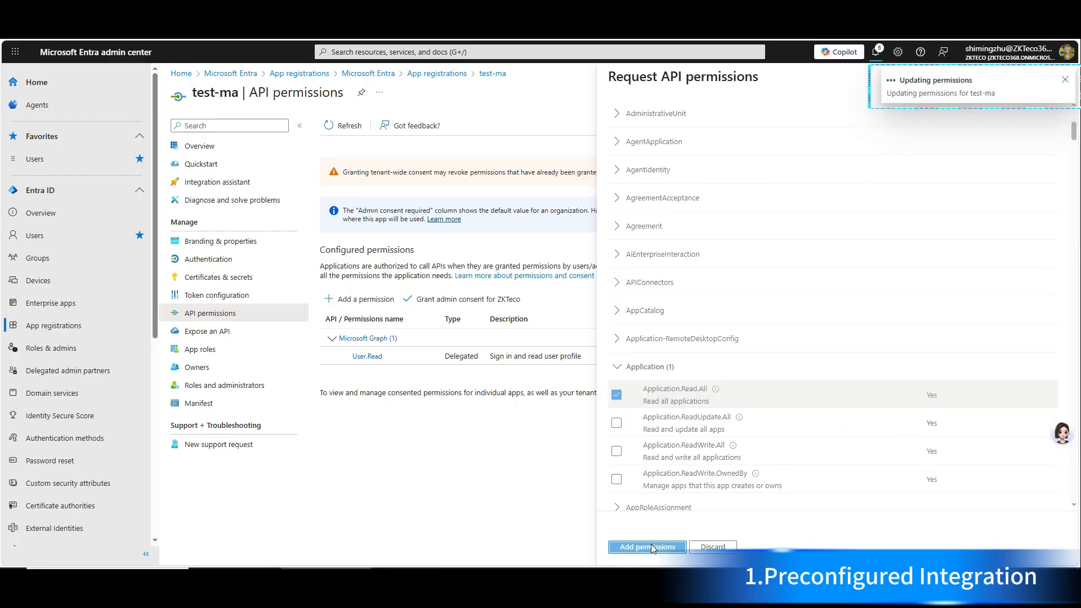
Find and add the Microsoft Graph application permission Place.Read.All to test-ma.
left_click(345, 328)
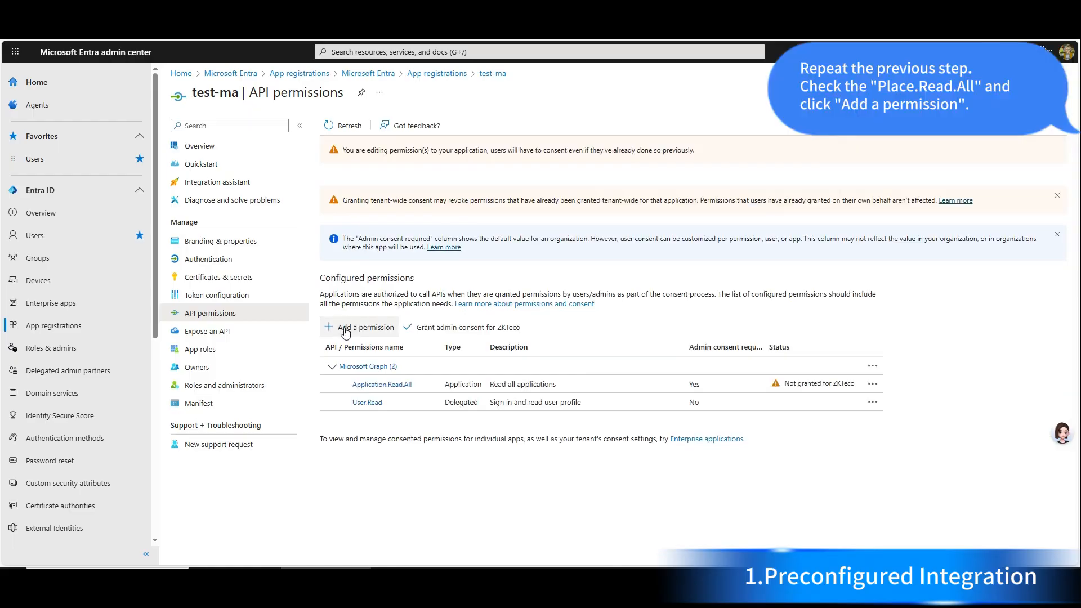
left_click(811, 209)
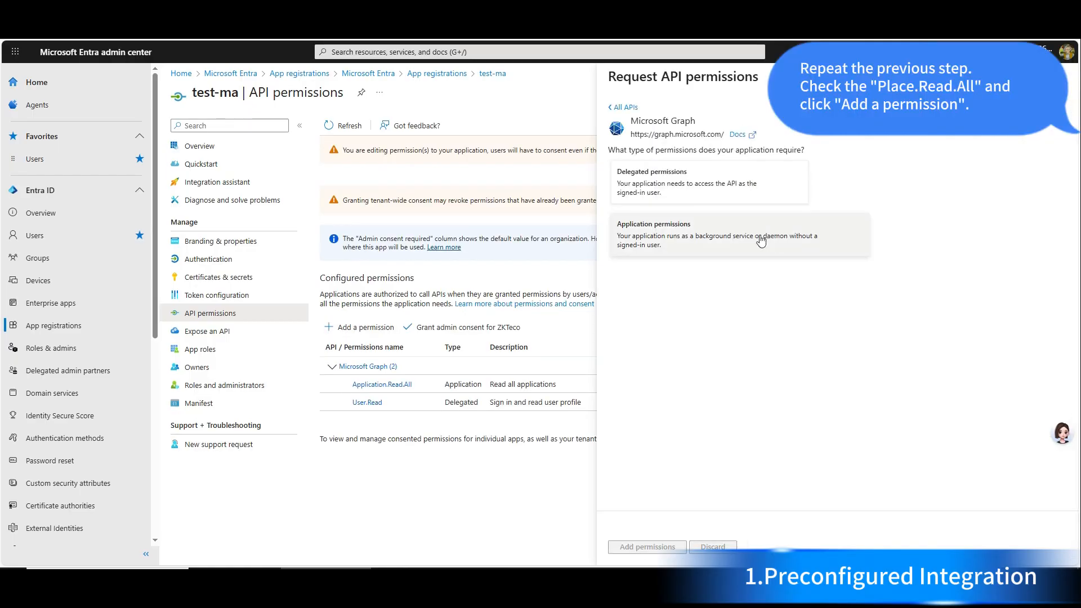
left_click(761, 241)
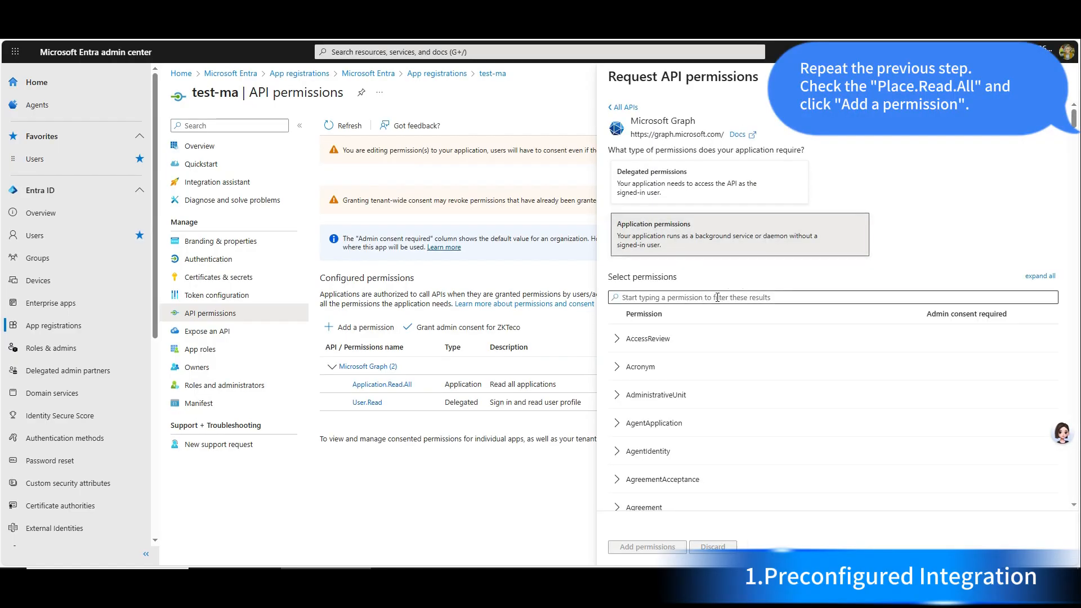
left_click(717, 297)
type("place")
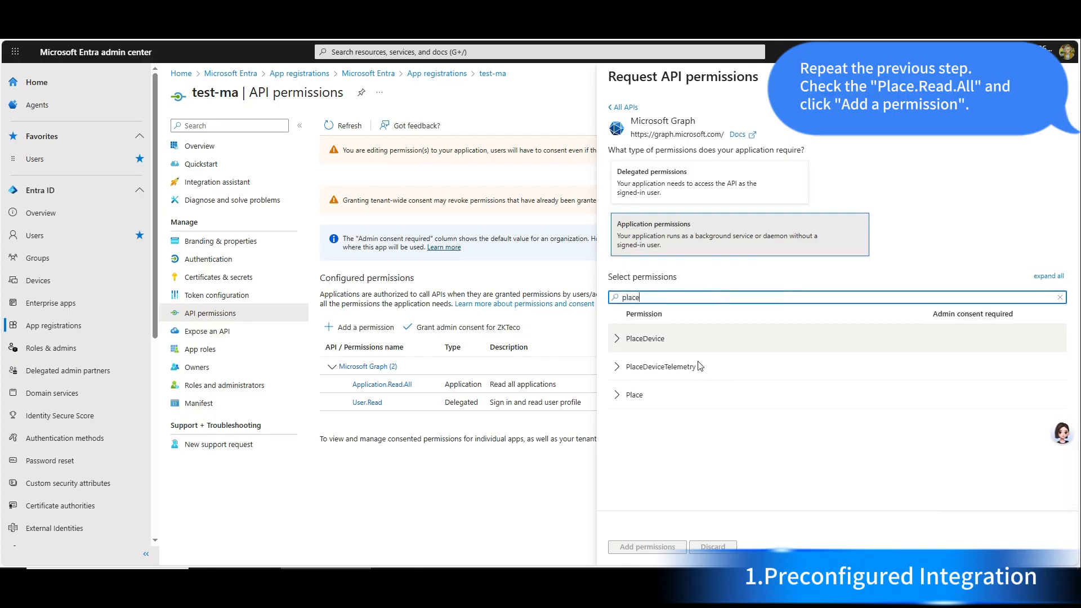
left_click(618, 398)
left_click(617, 423)
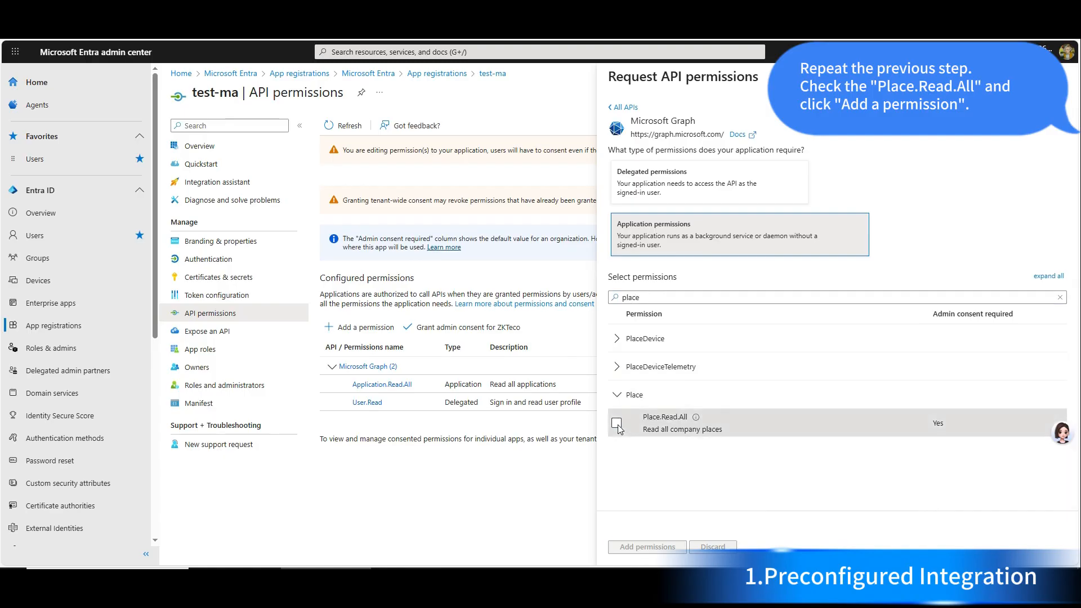
left_click(659, 547)
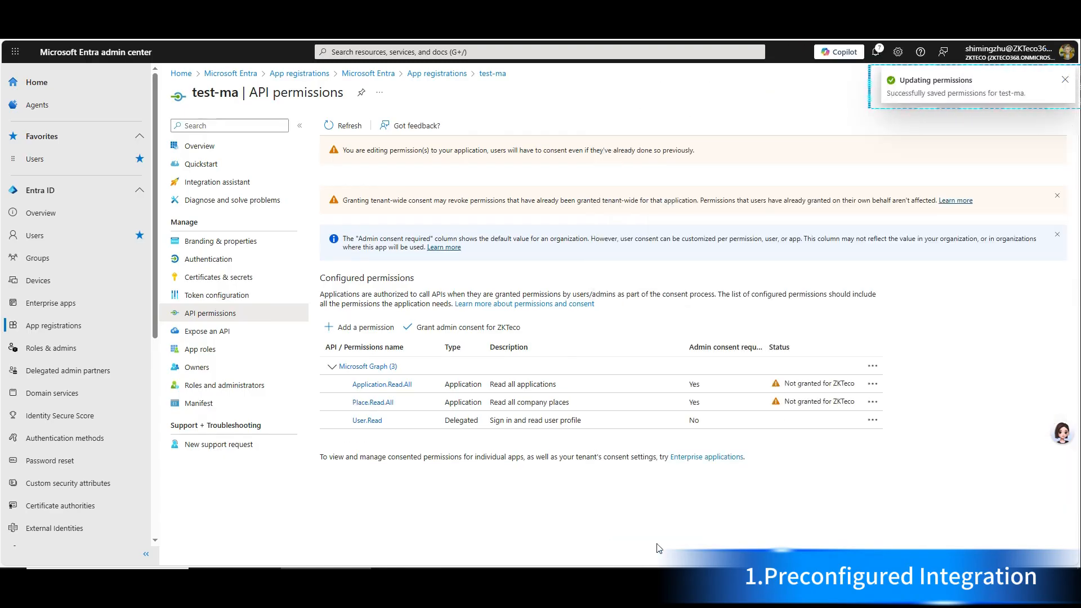
Add the Microsoft Graph application permissions Calendars.Read, Calendars.ReadBasic.All and Calendars.ReadWrite to test-ma.
left_click(359, 327)
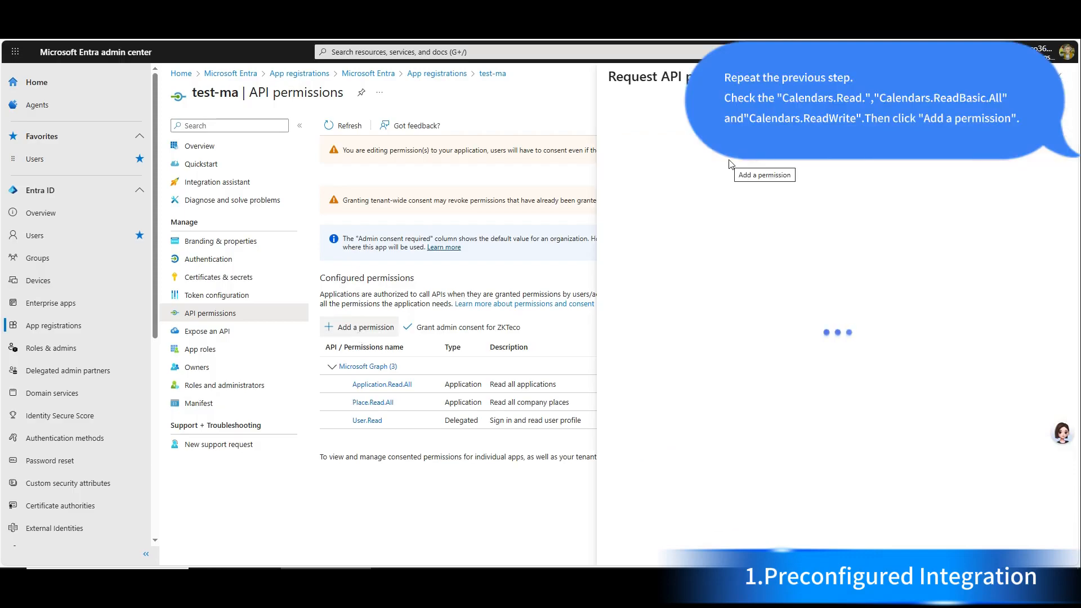
left_click(788, 264)
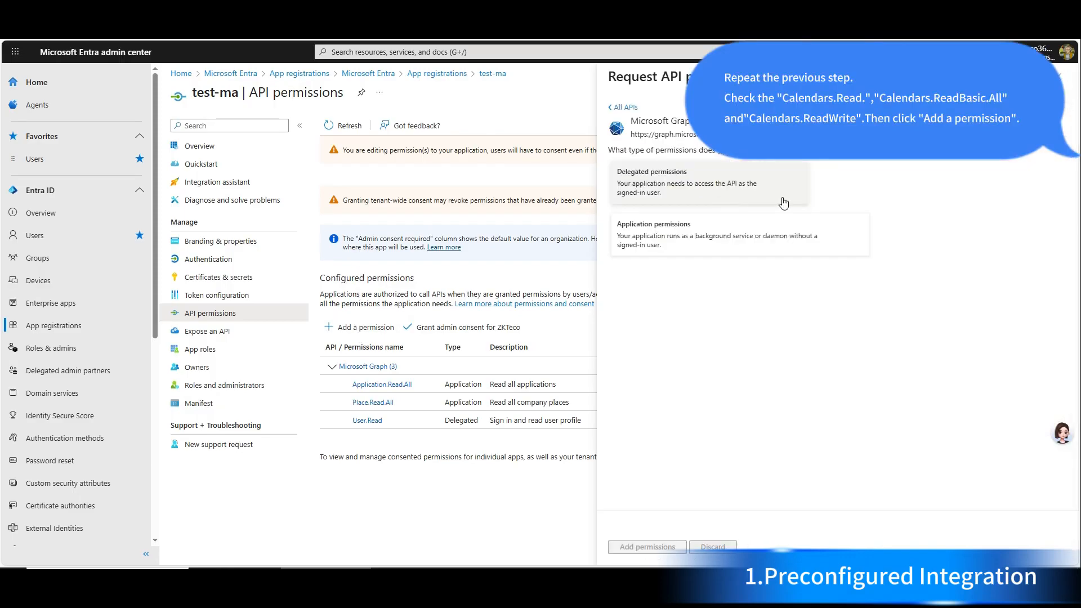
left_click(802, 223)
left_click(732, 299)
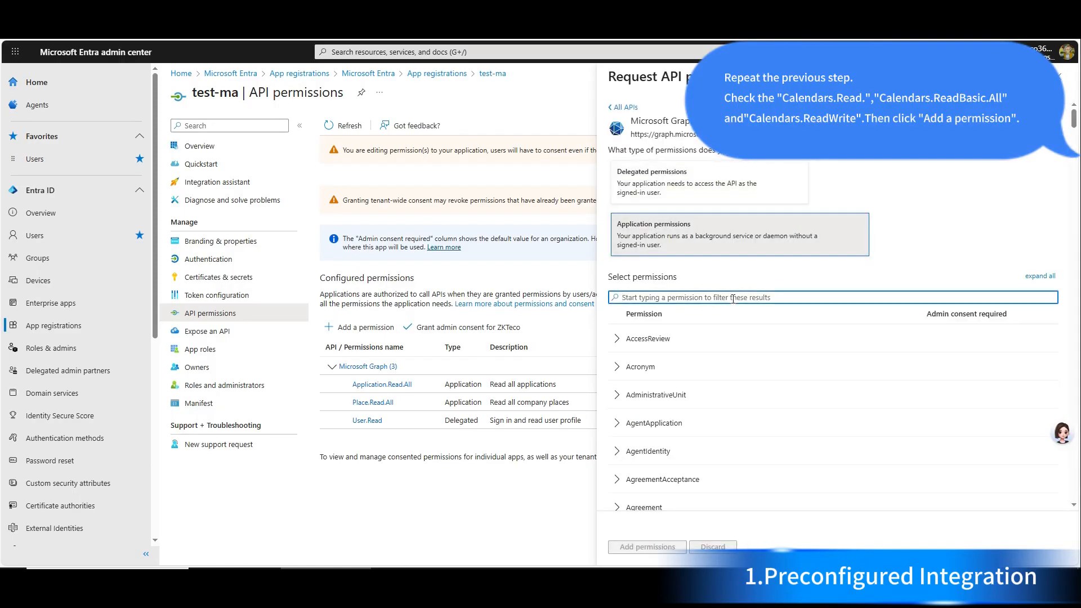
type("cal")
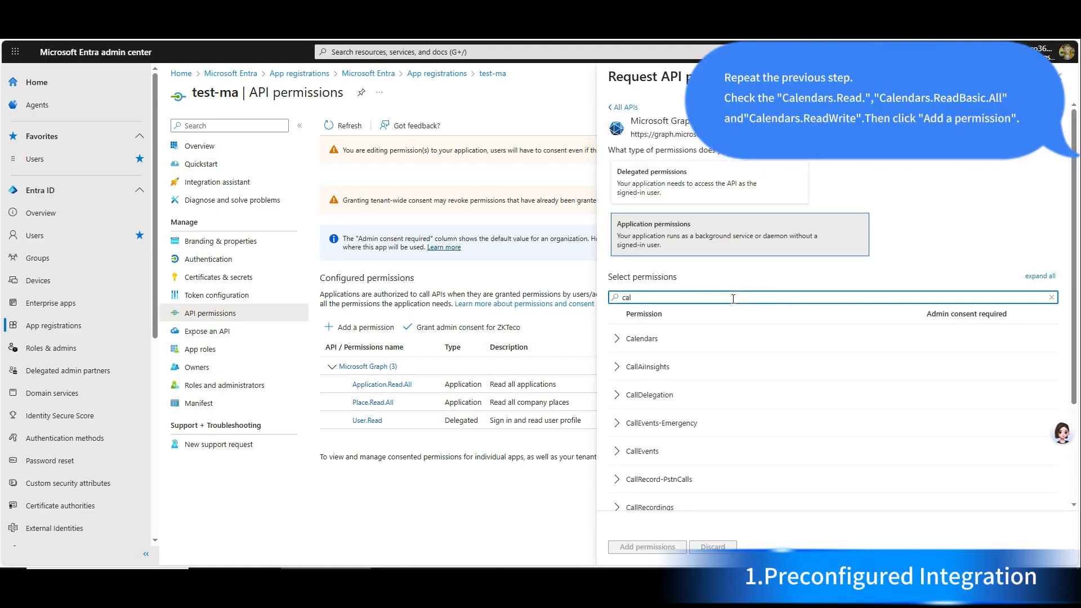
left_click(618, 339)
left_click(616, 366)
left_click(616, 394)
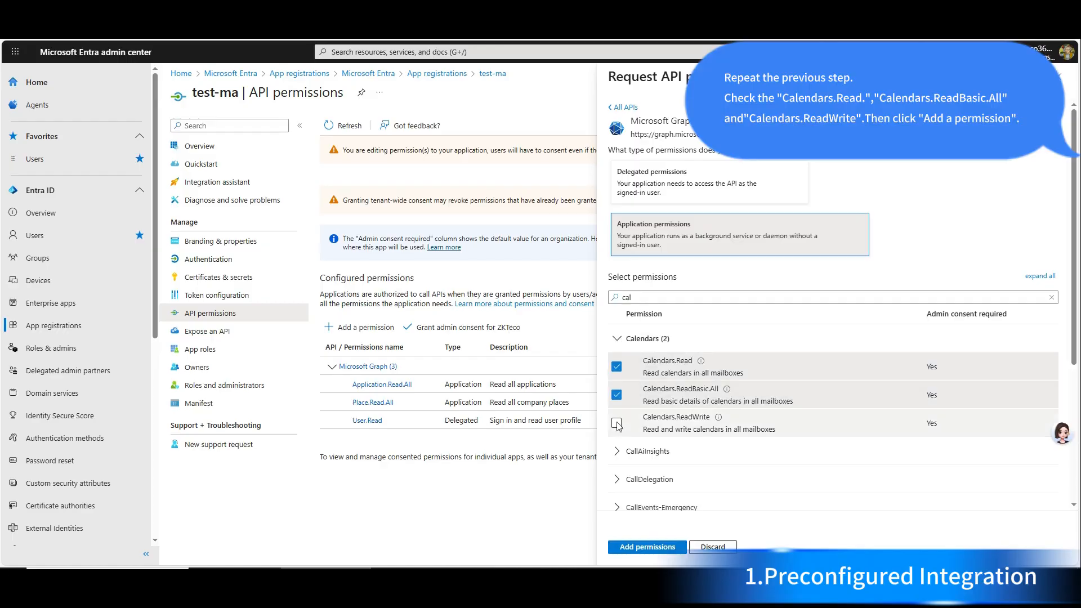
left_click(617, 424)
left_click(654, 547)
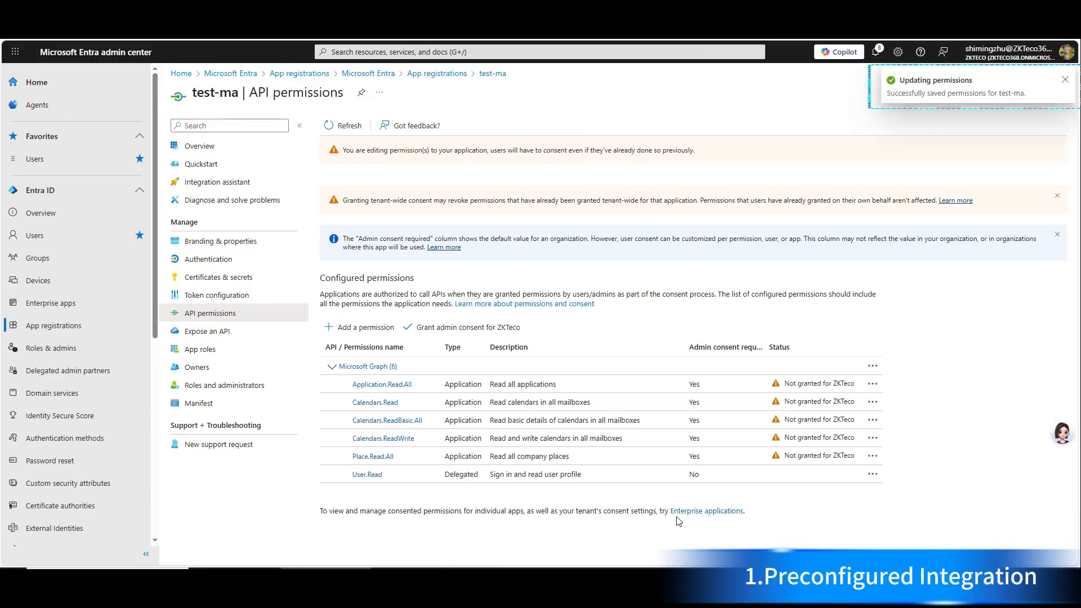
Grant admin consent for ZKTeco to all of test-ma's configured permissions.
left_click(469, 331)
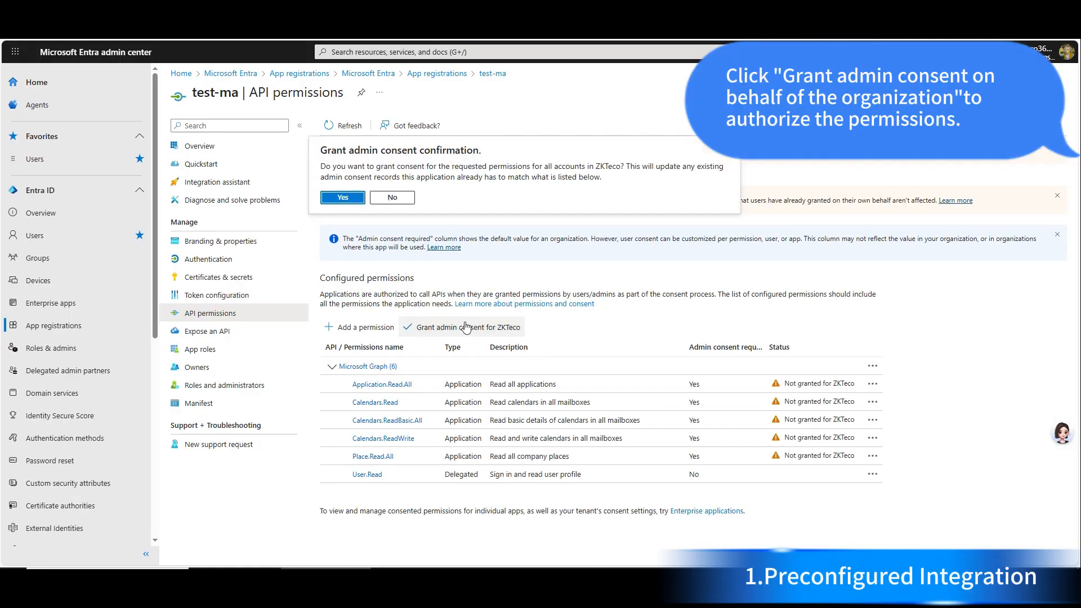
left_click(348, 200)
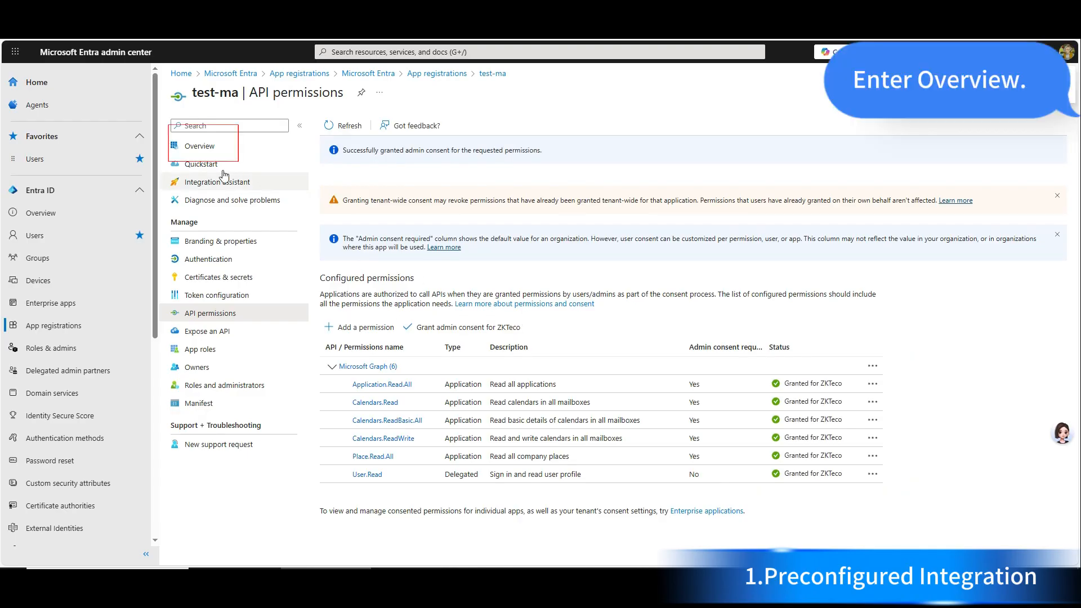
Copy test-ma's tenant and application IDs from its overview into ZKBio CVSecurity's Microsoft 365 connection parameters, test the connection and save.
left_click(213, 146)
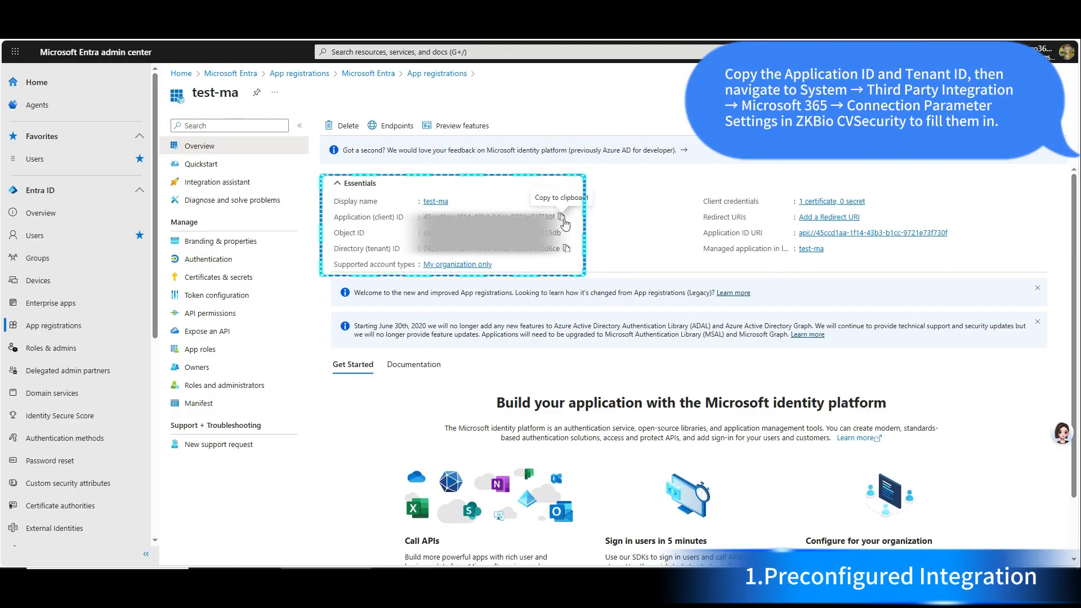
left_click(568, 248)
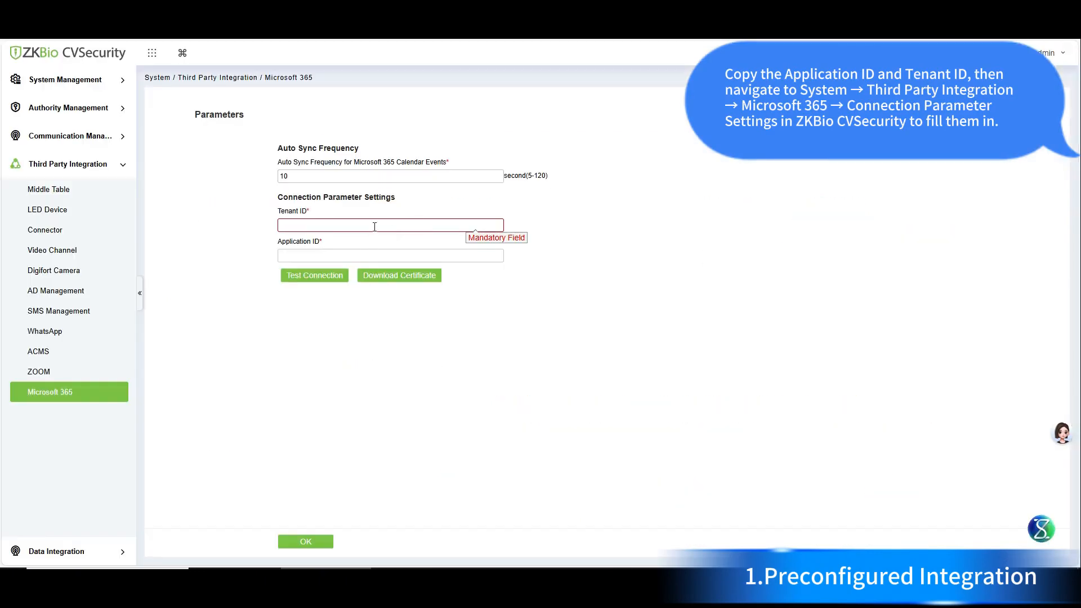
key("ctrl+v")
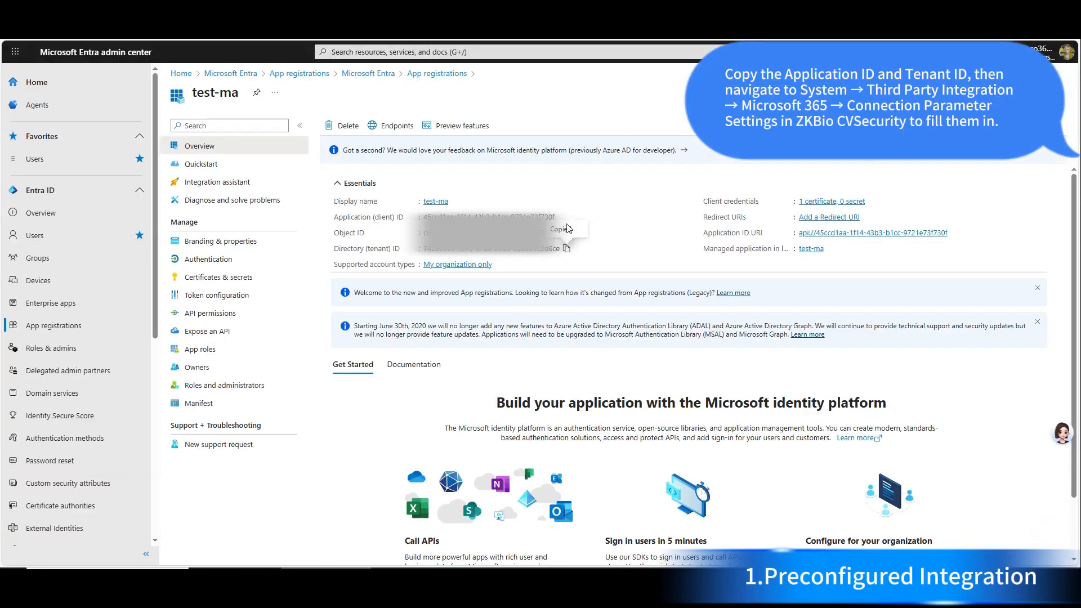
left_click(561, 217)
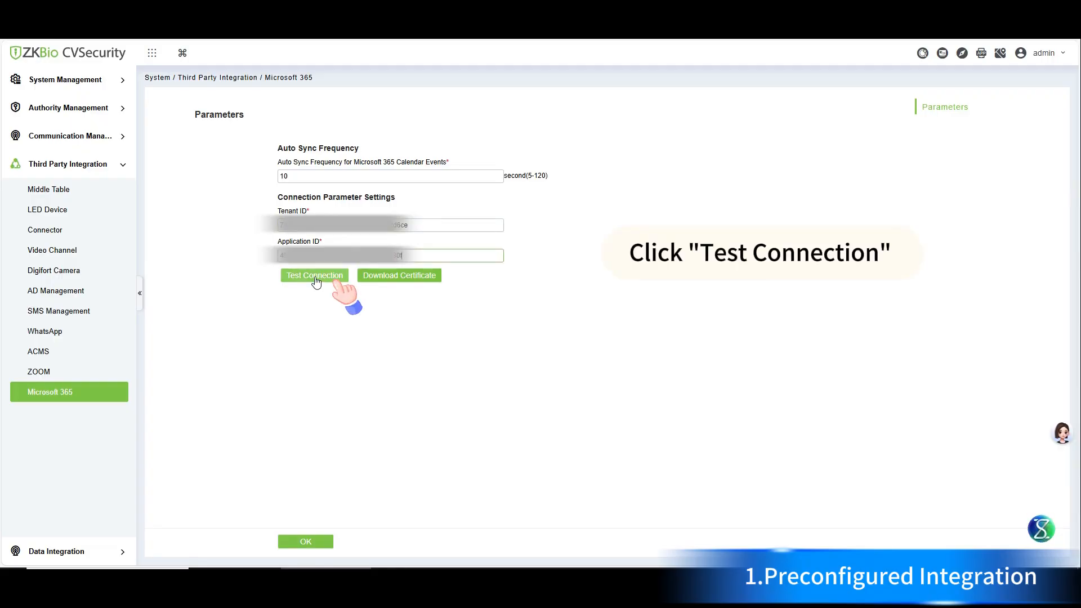
left_click(315, 275)
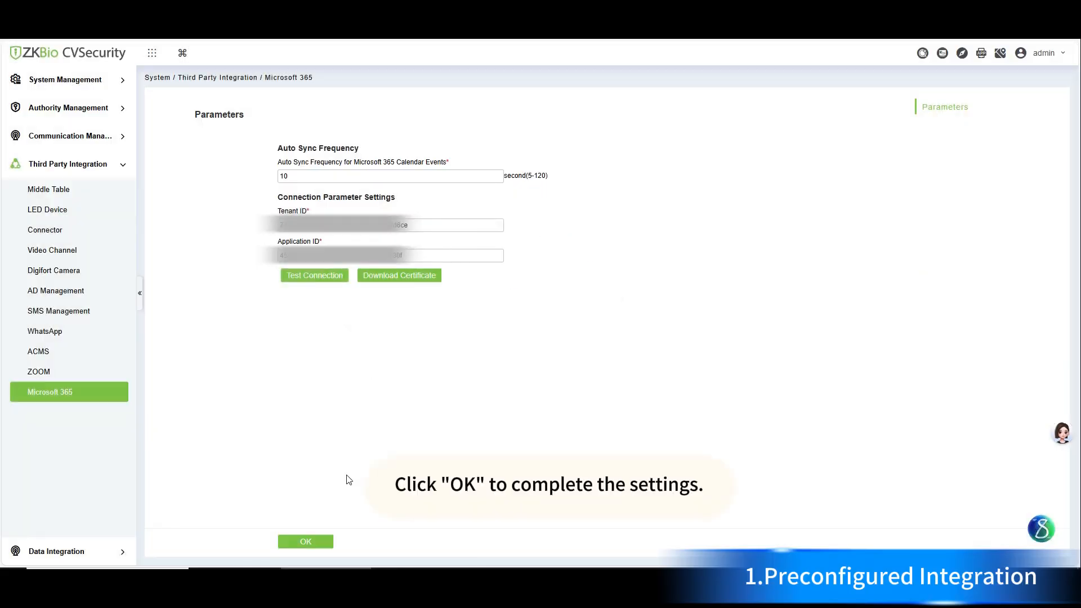
left_click(306, 541)
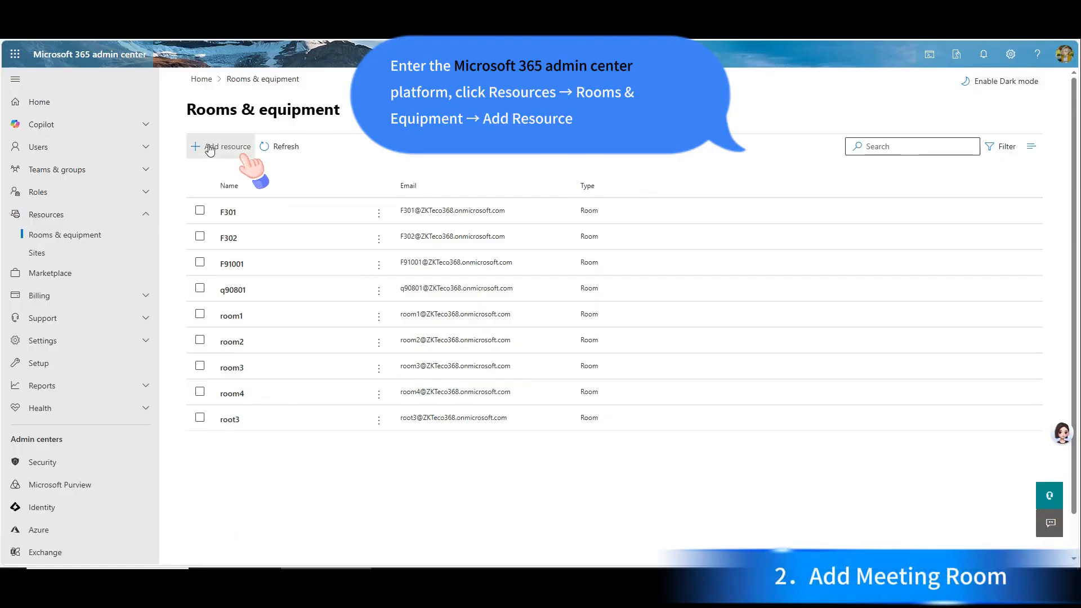
In the Microsoft 365 admin center, add a Room resource named 717 with e-mail alias 717 and capacity 20, and save it.
left_click(210, 148)
left_click(811, 272)
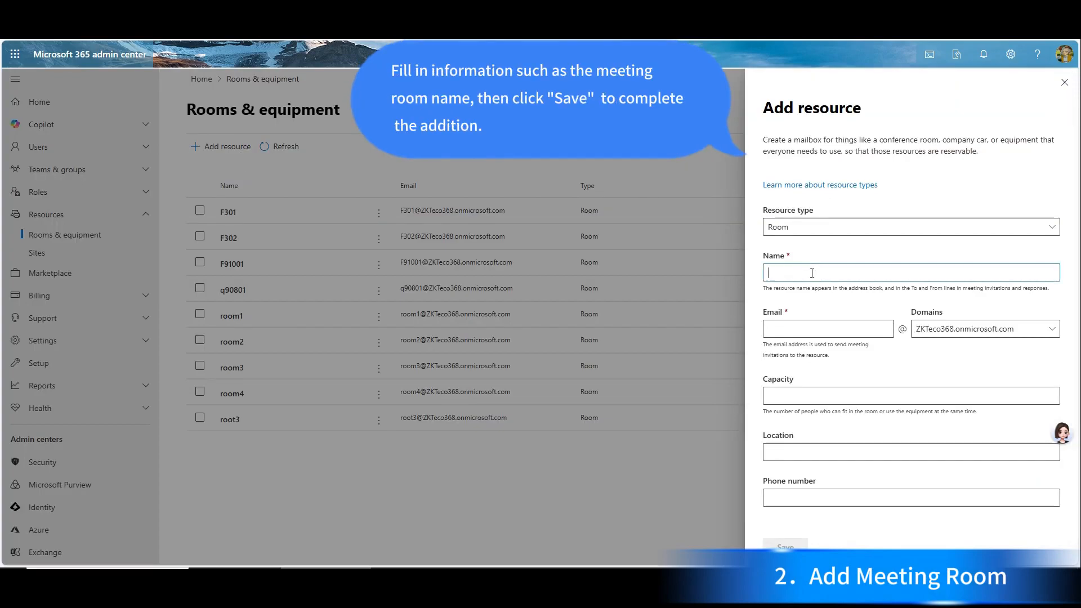
type("717")
left_click(800, 327)
type("717")
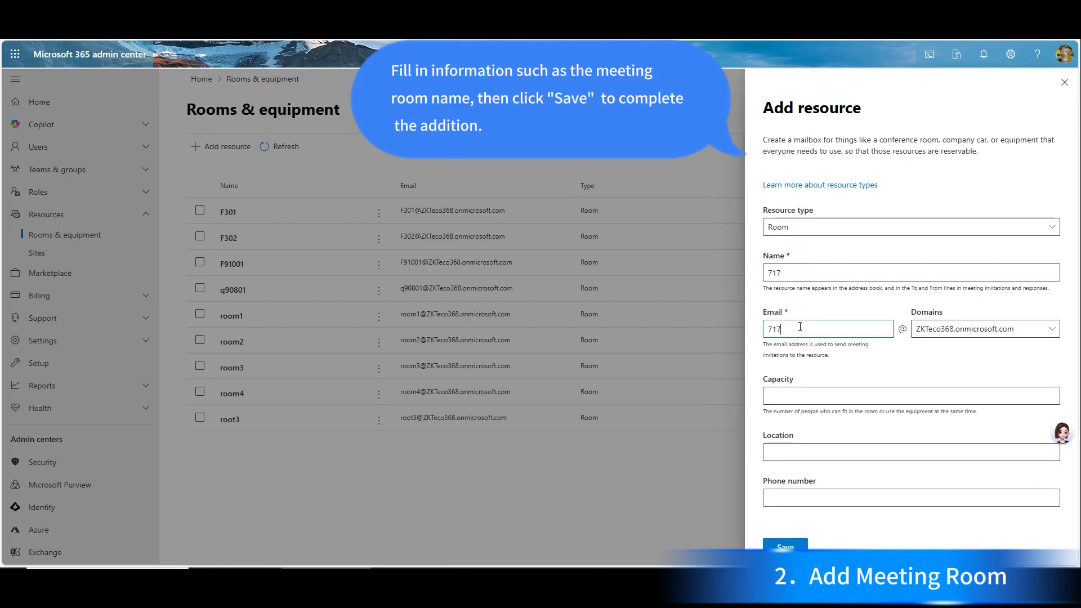
left_click(805, 399)
left_click(785, 546)
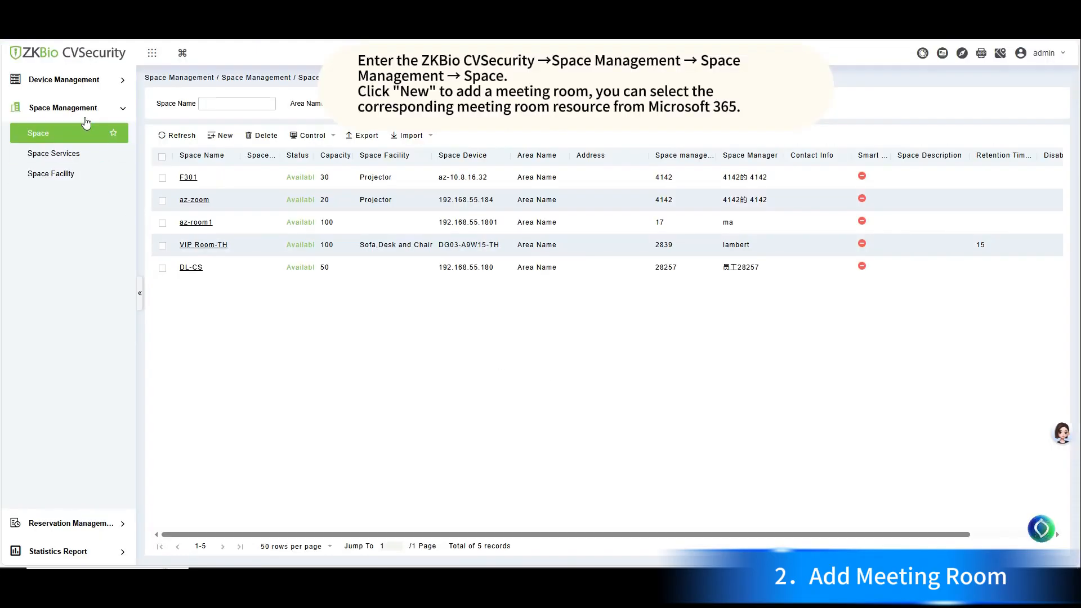
Create a new space in ZKBio CVSecurity's Space Management and link it through Microsoft 365 integration to meeting room 717.
left_click(220, 135)
left_click(558, 361)
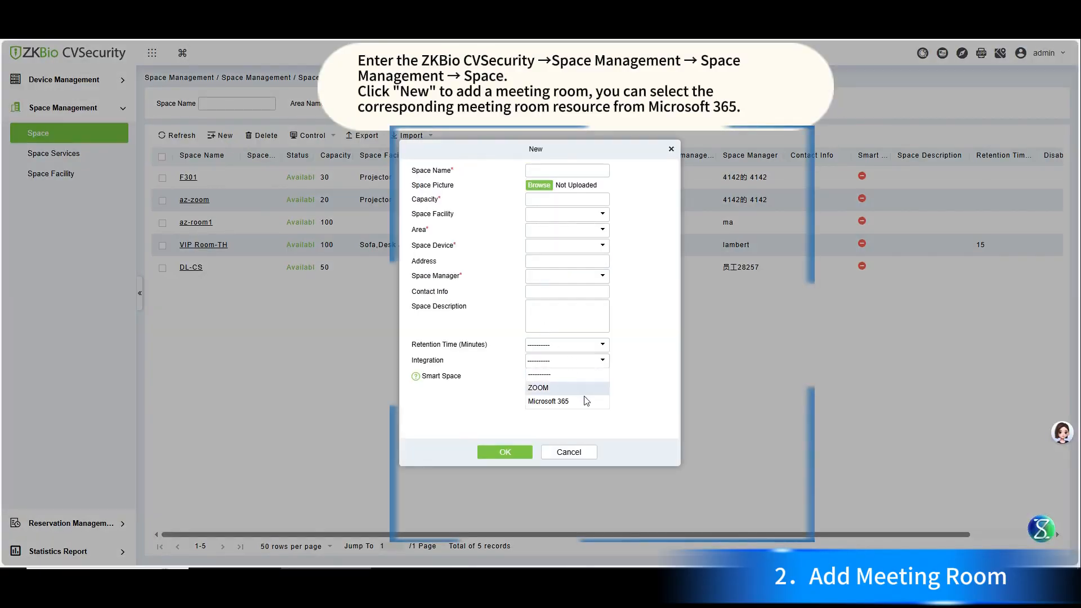
left_click(584, 400)
left_click(579, 376)
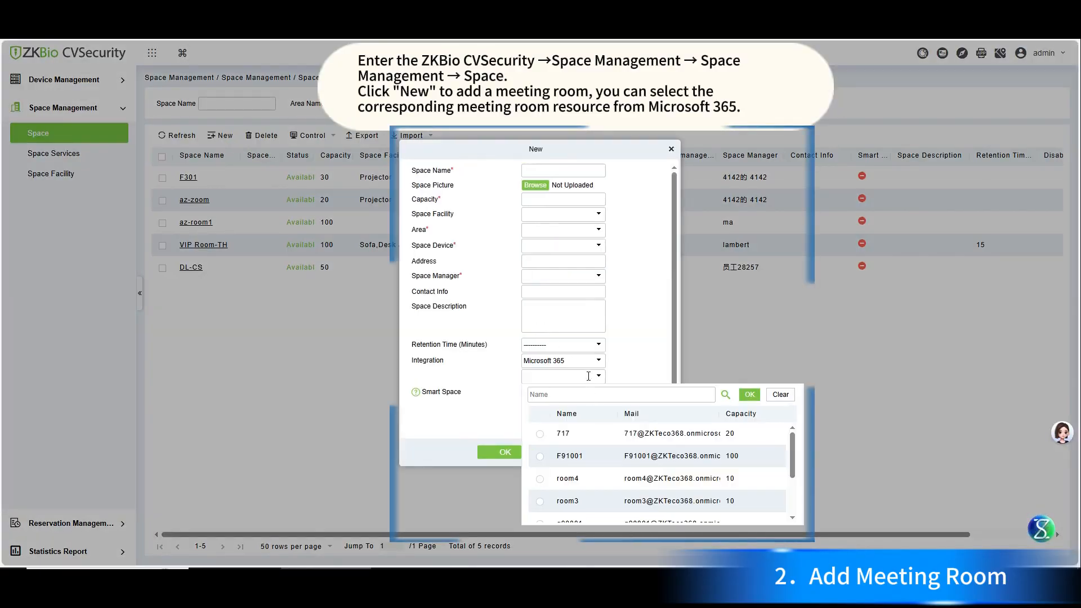
left_click(600, 439)
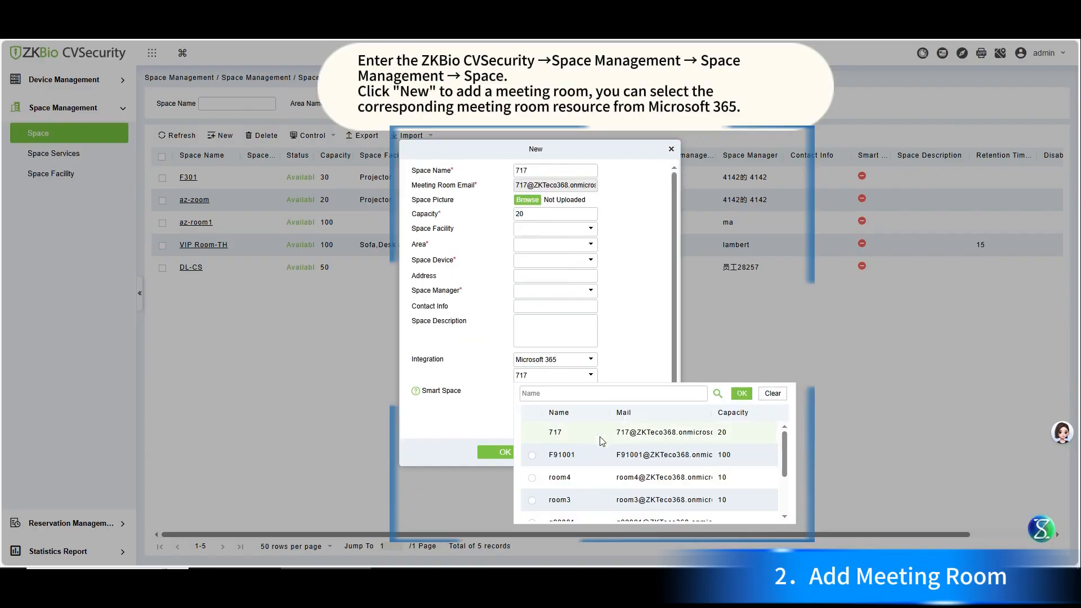
left_click(741, 394)
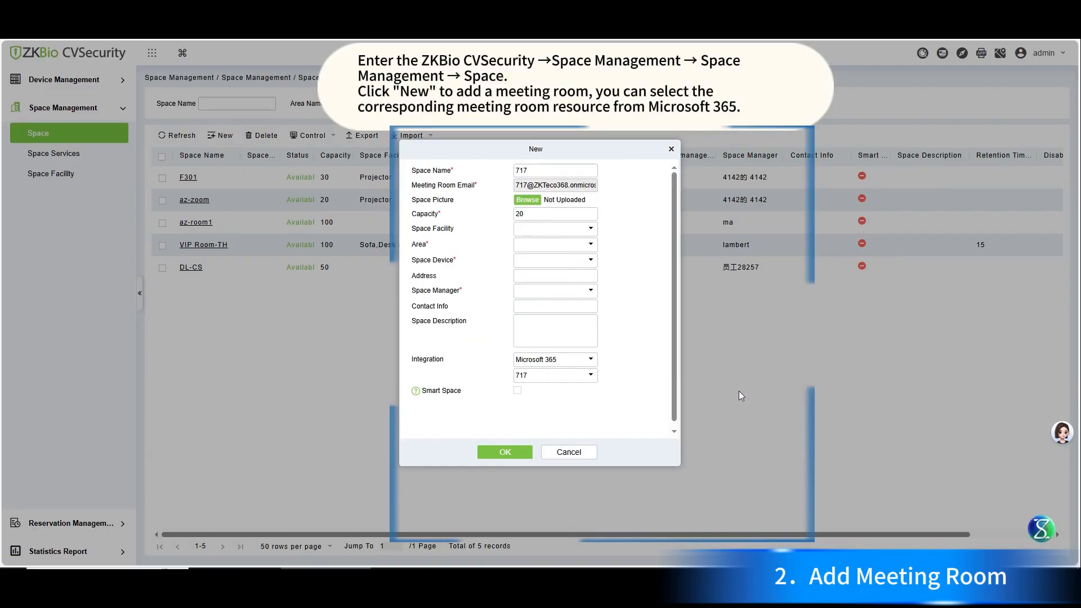
Assign space 717 the area Area Name, device 192.168.55.181 and a space manager, and save the new space.
left_click(573, 241)
left_click(530, 274)
left_click(570, 261)
left_click(530, 290)
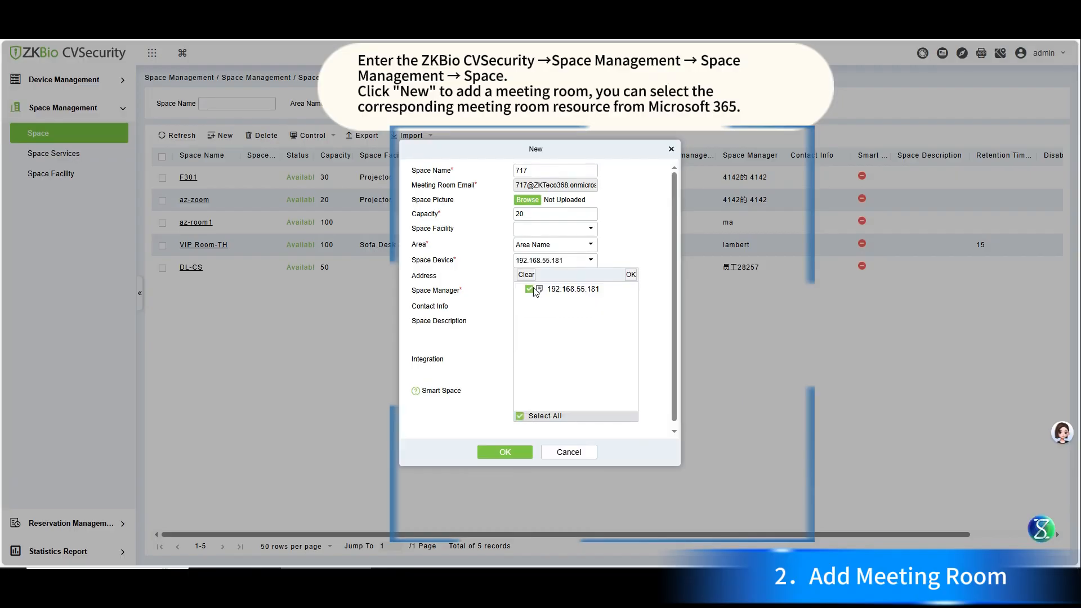
left_click(627, 275)
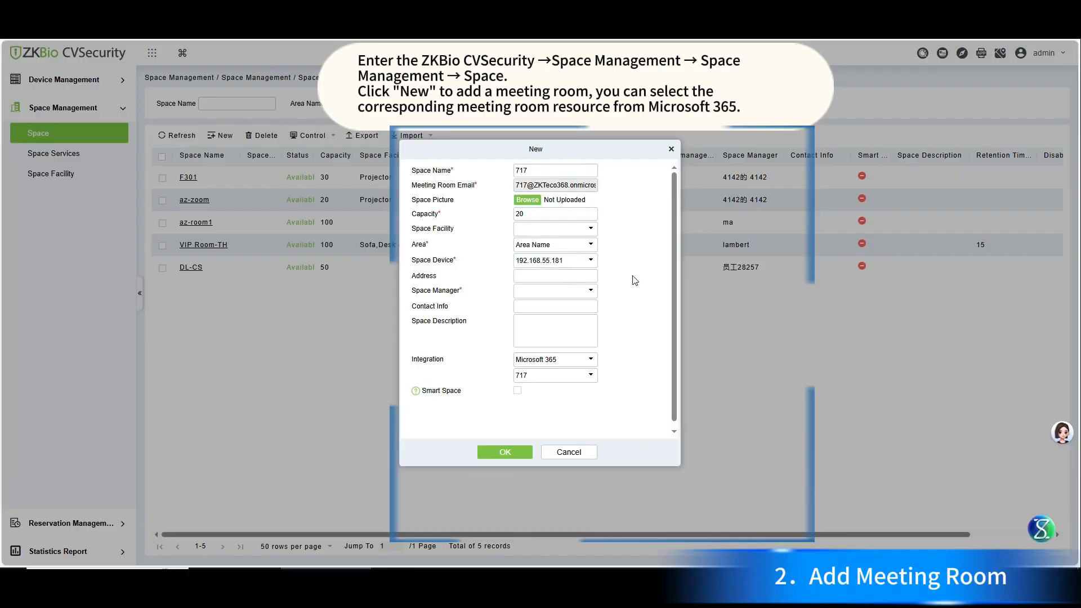
left_click(570, 289)
left_click(534, 370)
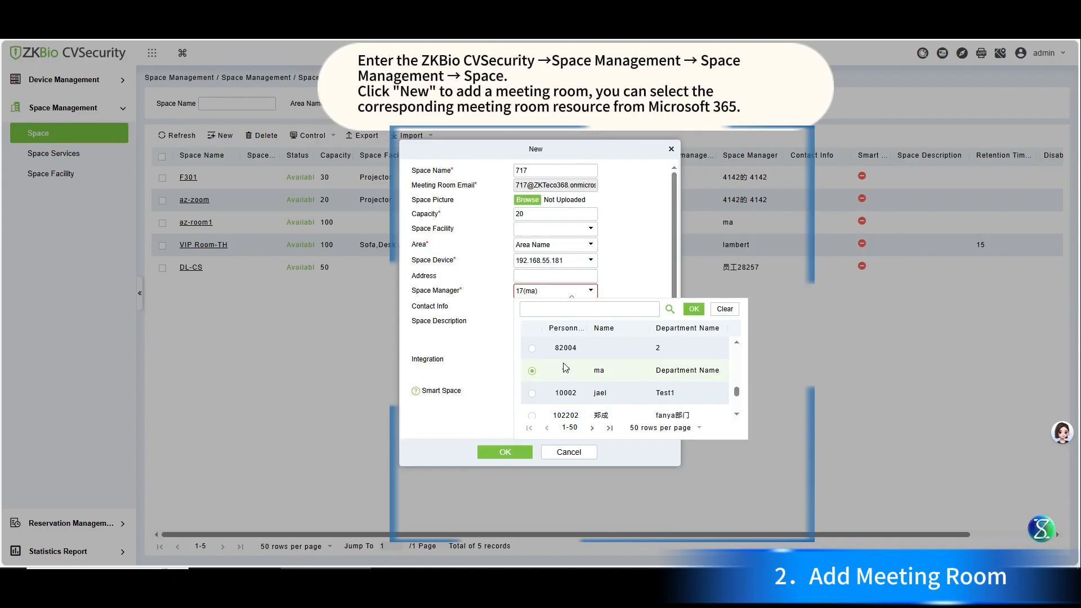
left_click(696, 311)
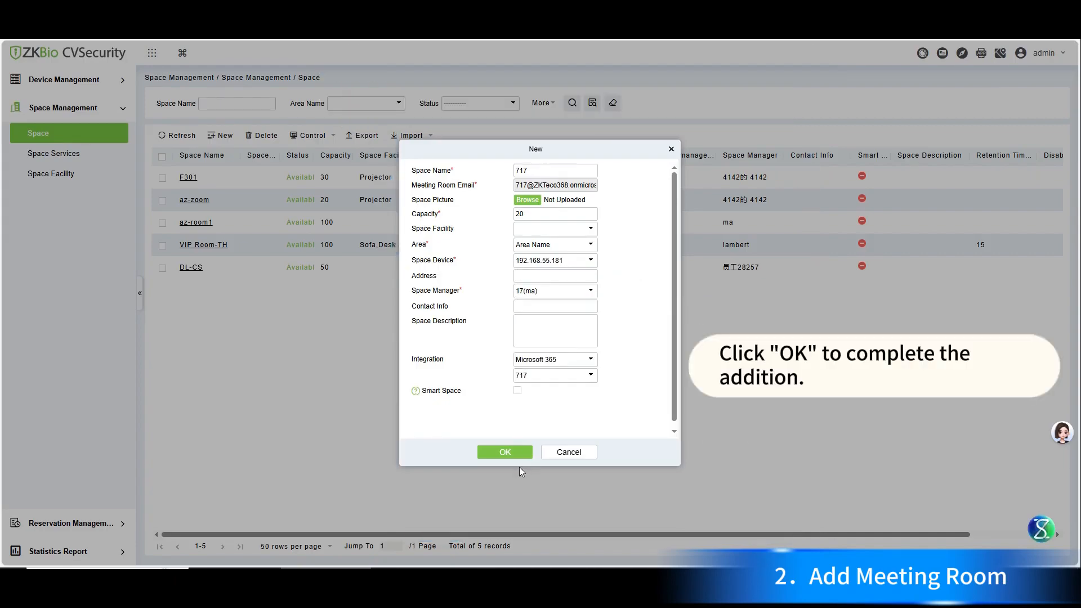
left_click(509, 457)
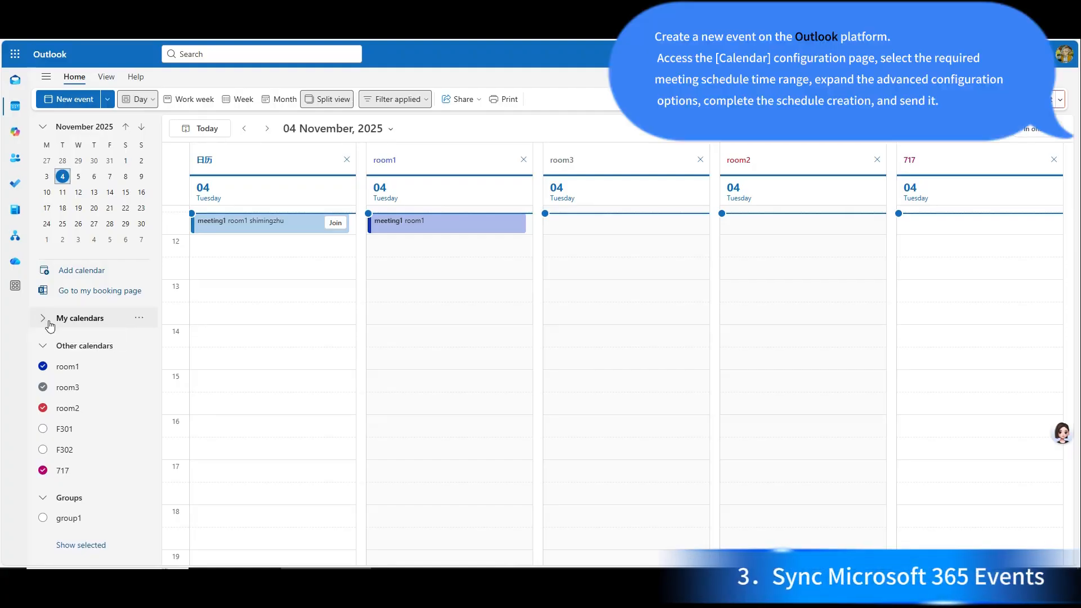
left_click(273, 248)
left_click(256, 295)
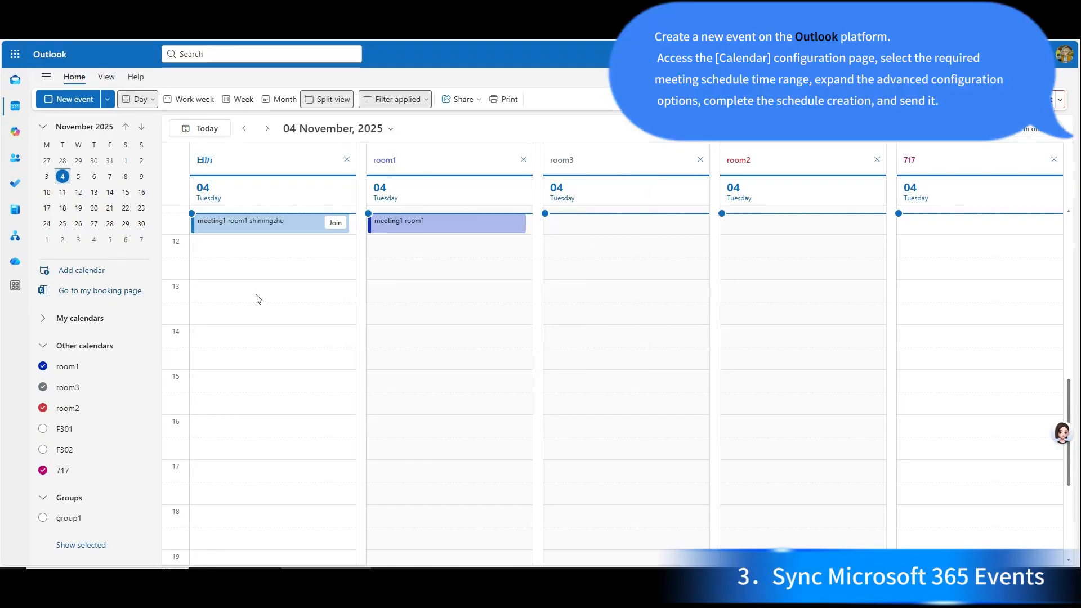
left_click(257, 298)
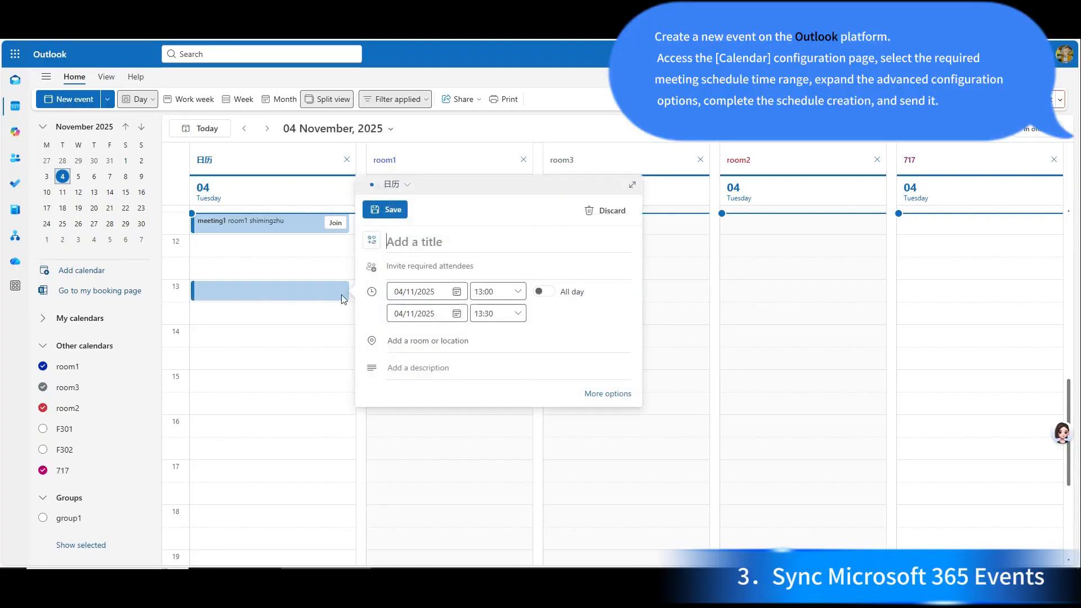
left_click(452, 243)
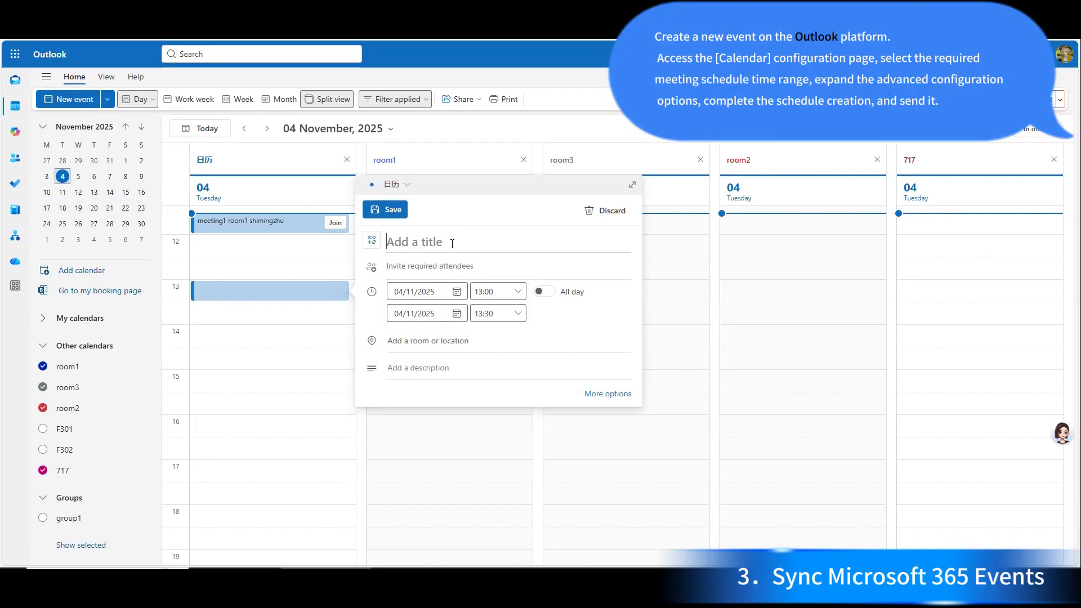
type("test meeting7")
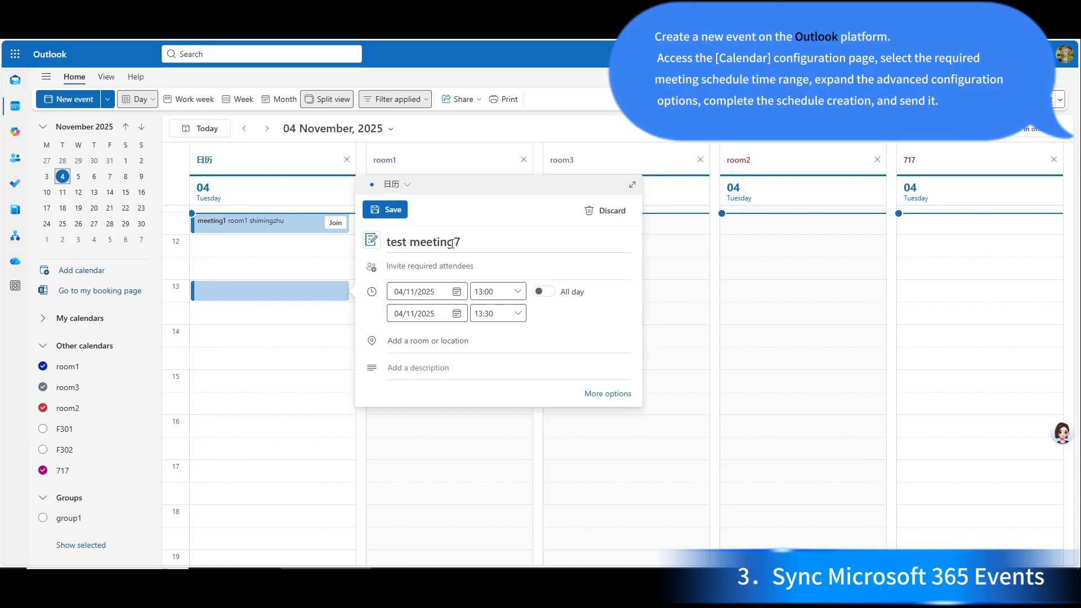
Add the required attendee to test meeting7 by entering the contact's e-mail.
left_click(452, 264)
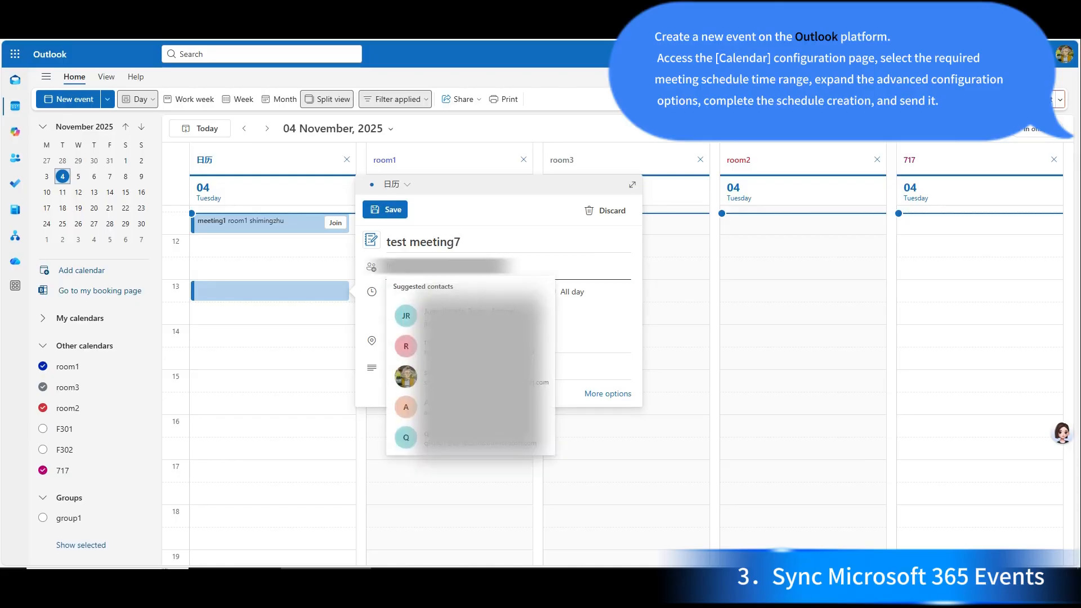
key("ctrl+v")
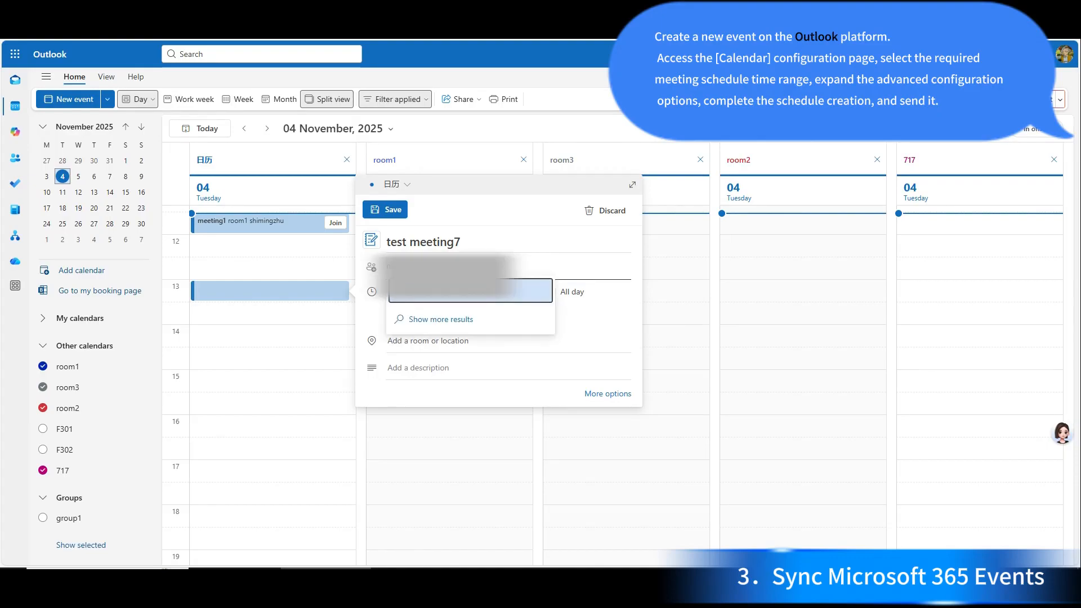
left_click(459, 292)
Book room 717 as the location of test meeting7 and send the invitation from the full event form.
left_click(440, 376)
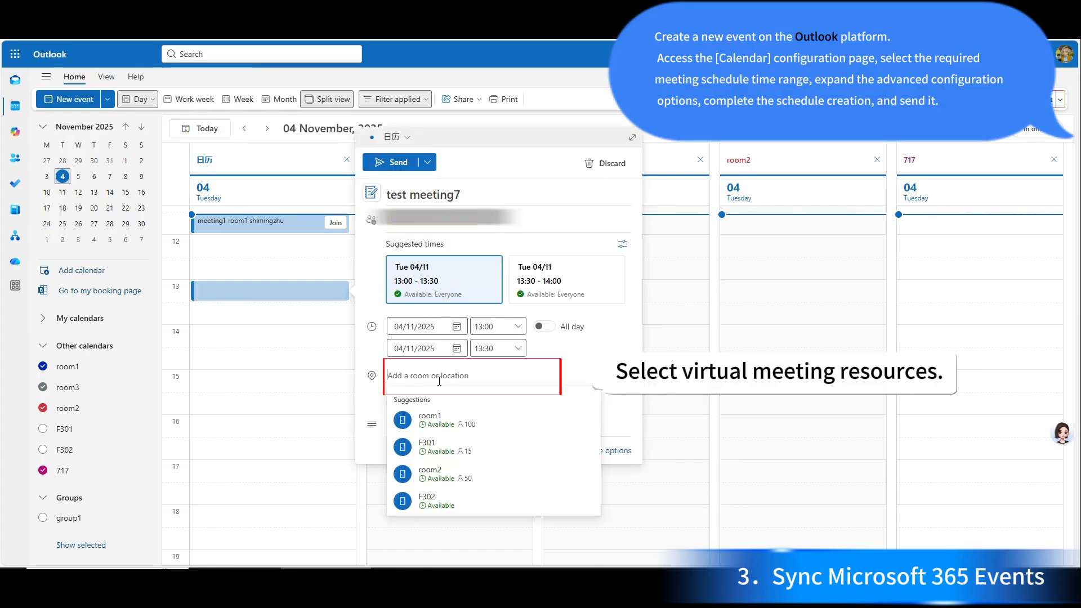
type("717")
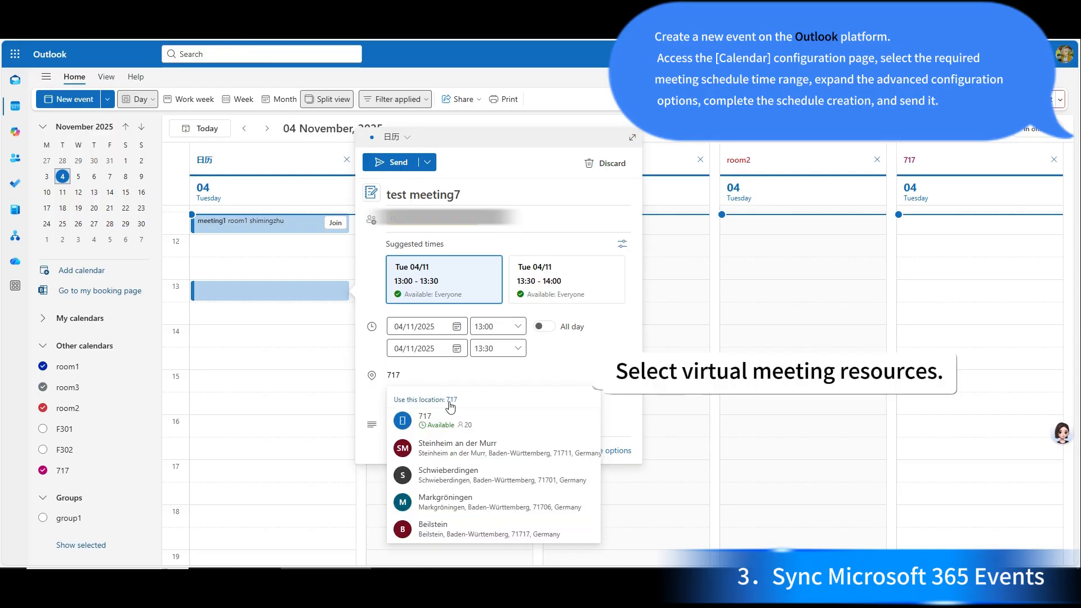
left_click(464, 420)
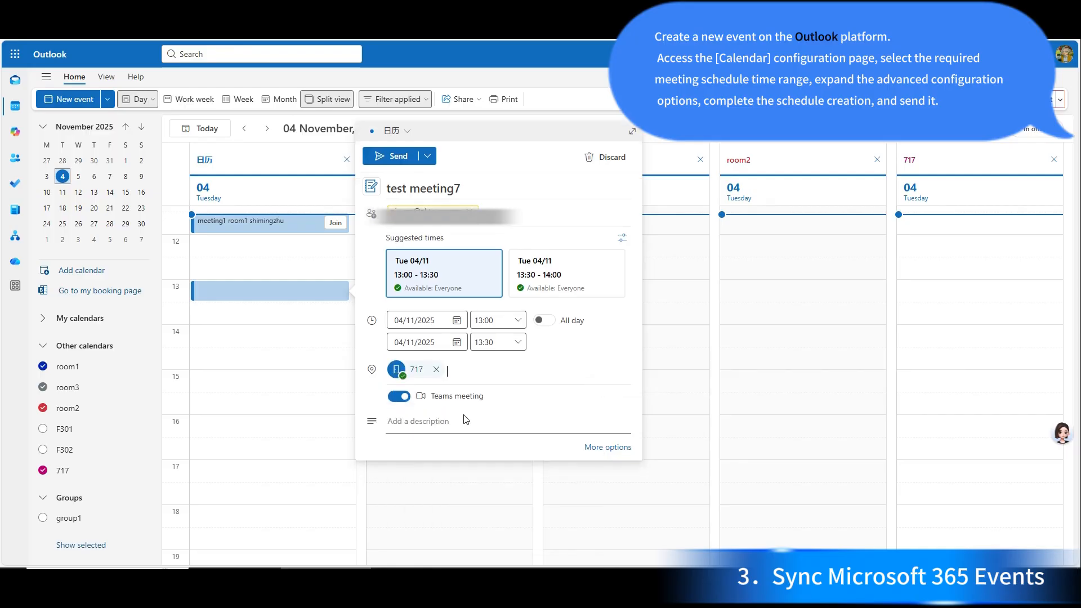
left_click(596, 448)
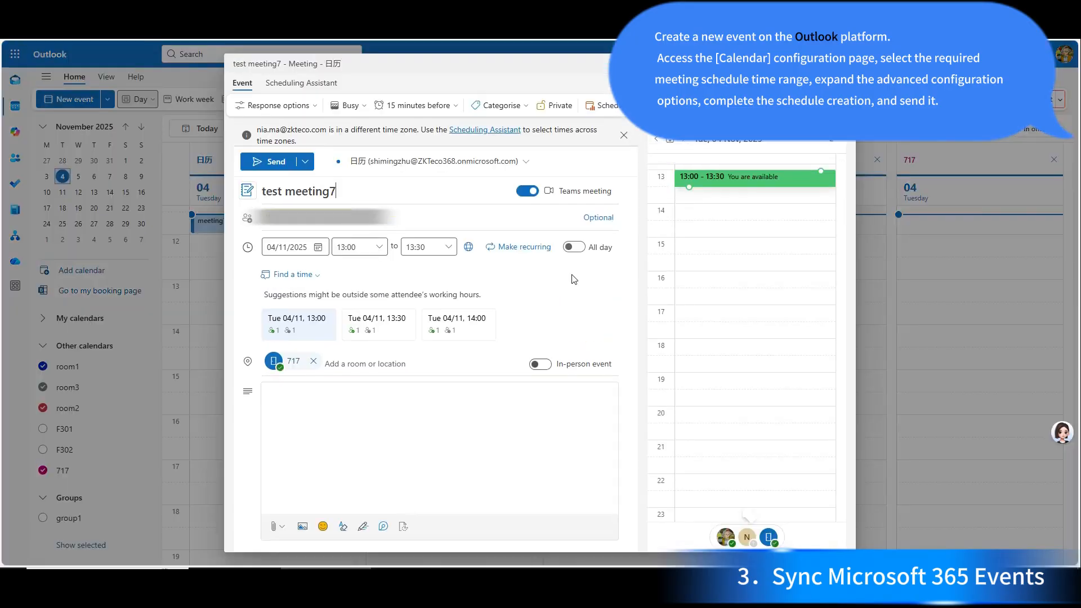
left_click(262, 163)
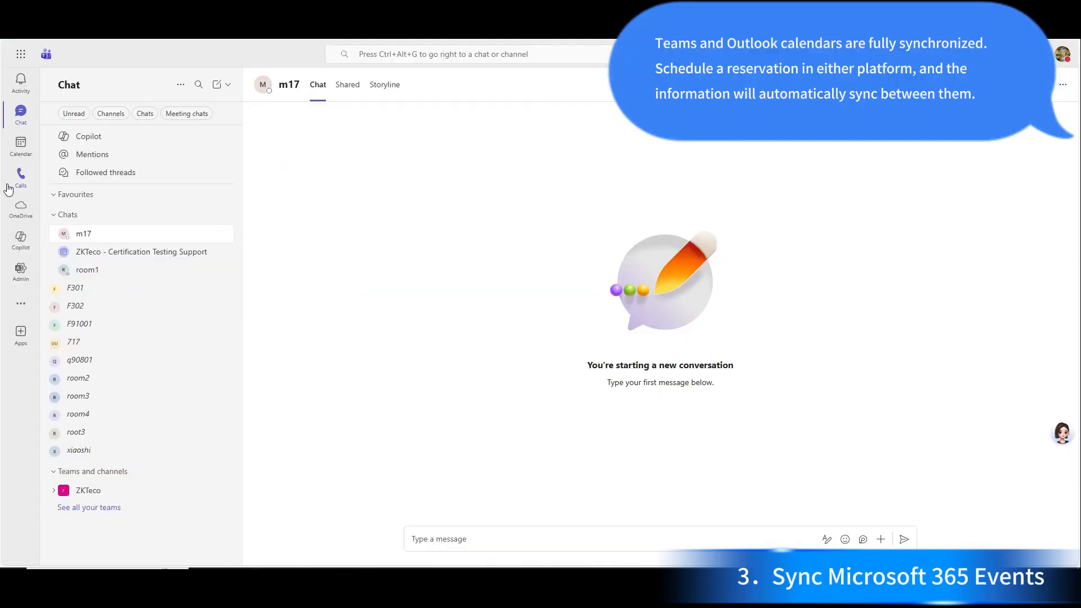
Check the Teams calendar and examine the reservation details of test meeting7 in ZKBio CVSecurity.
left_click(15, 156)
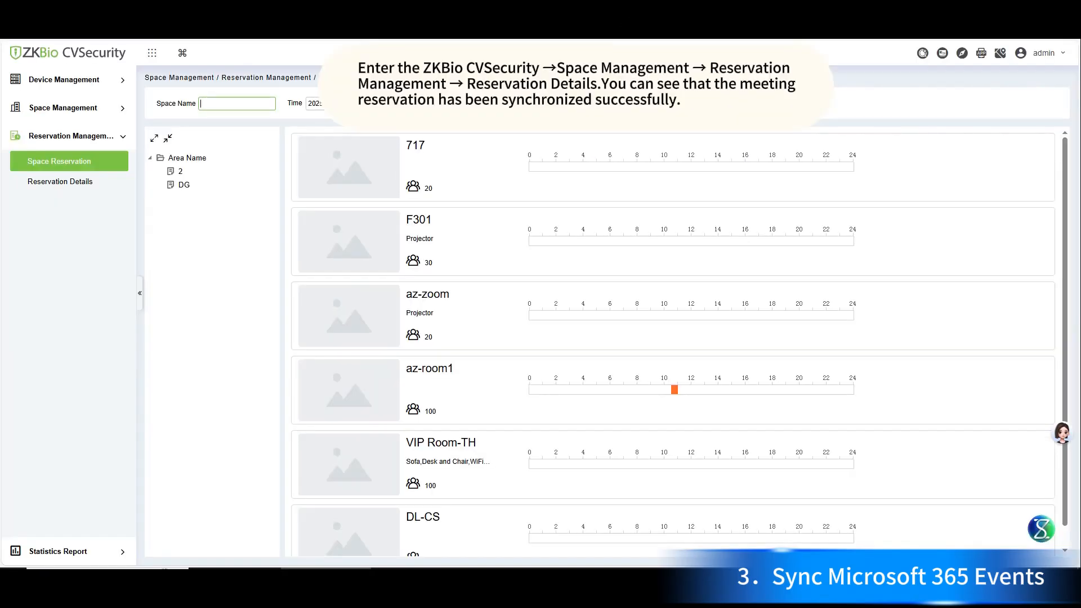
left_click(72, 189)
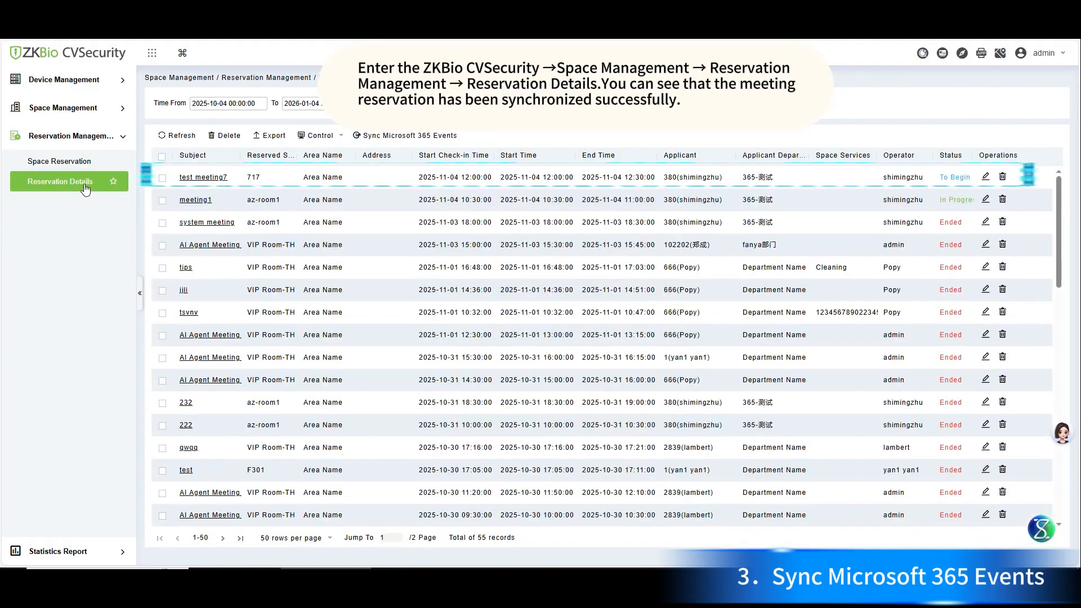
left_click(211, 179)
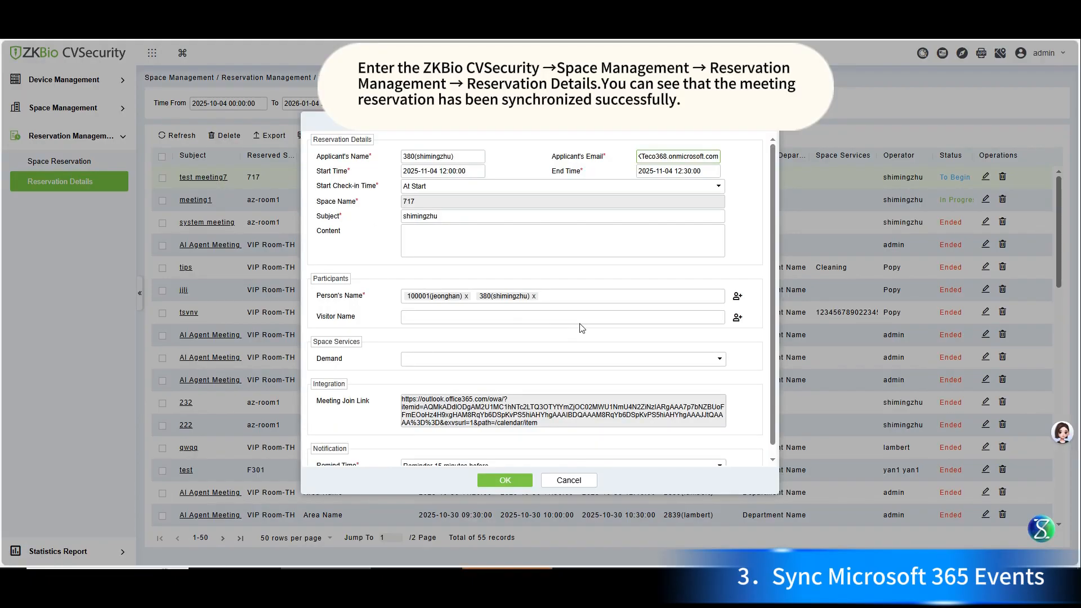
scroll(583, 328, "down", 2)
scroll(623, 342, "up", 2)
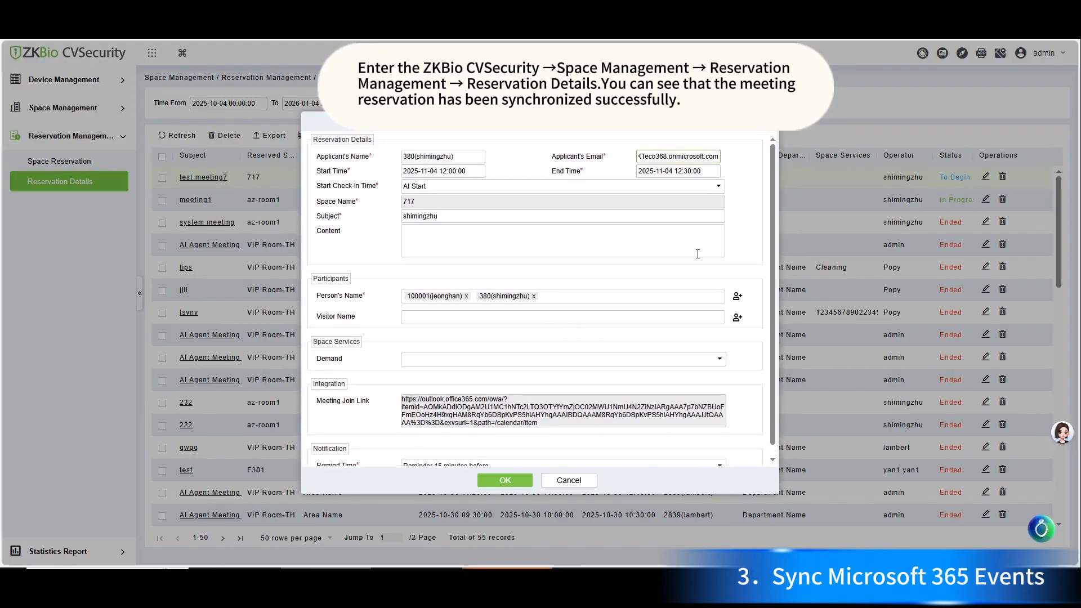
left_click(760, 133)
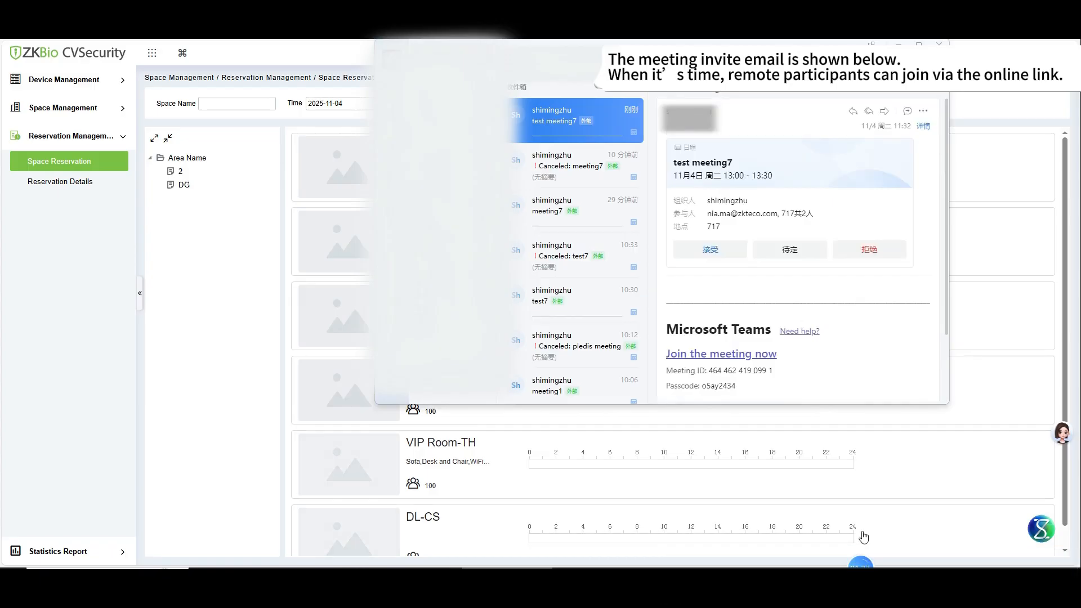
mouse_move(870, 565)
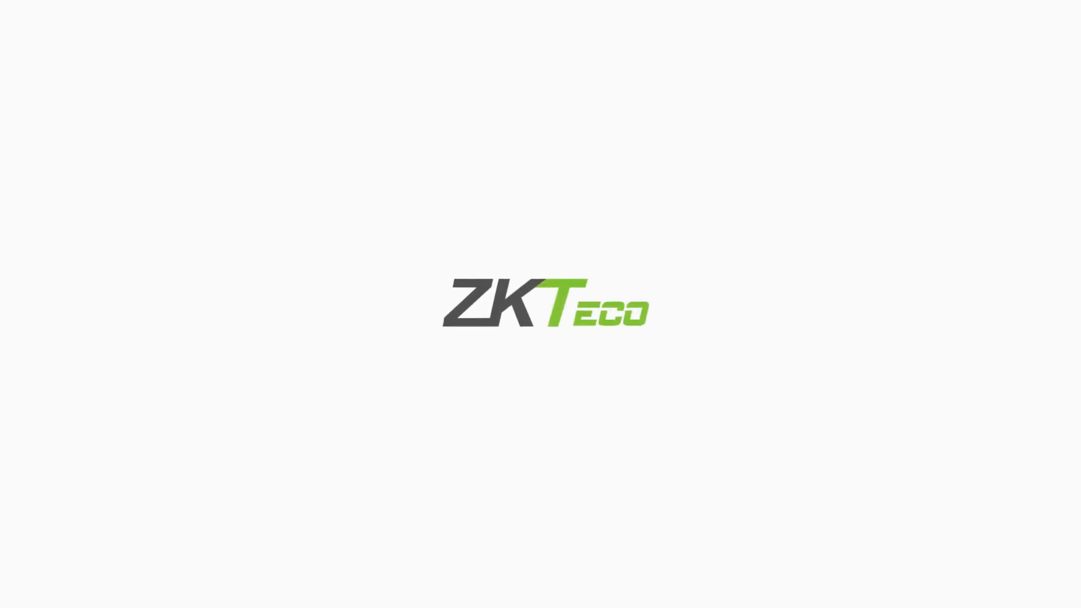